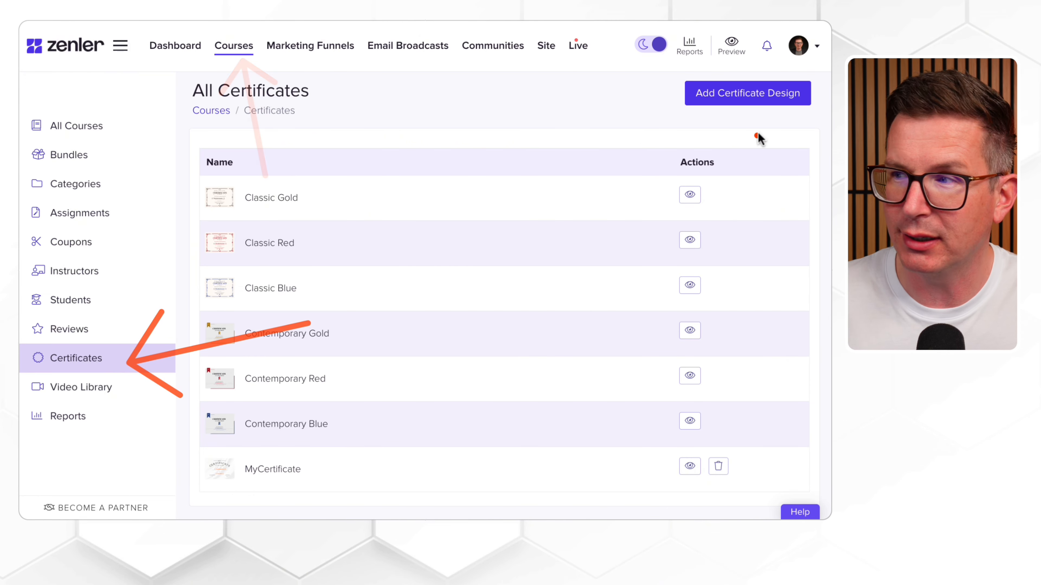
# - Open the form for adding a certificate design and read the sample SVG notes on size, variables and fonts
pyautogui.click(755, 95)
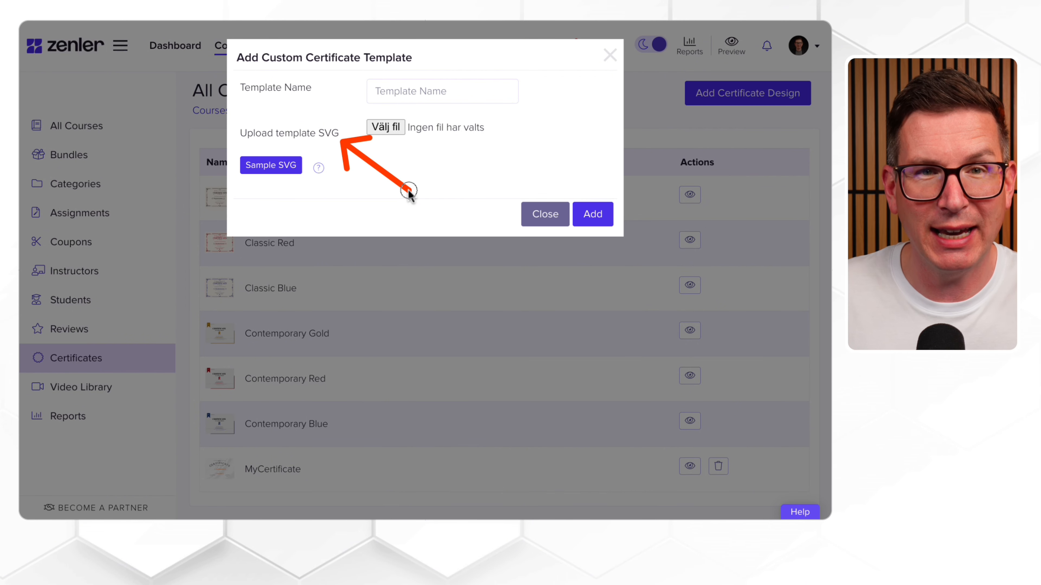
pyautogui.click(297, 167)
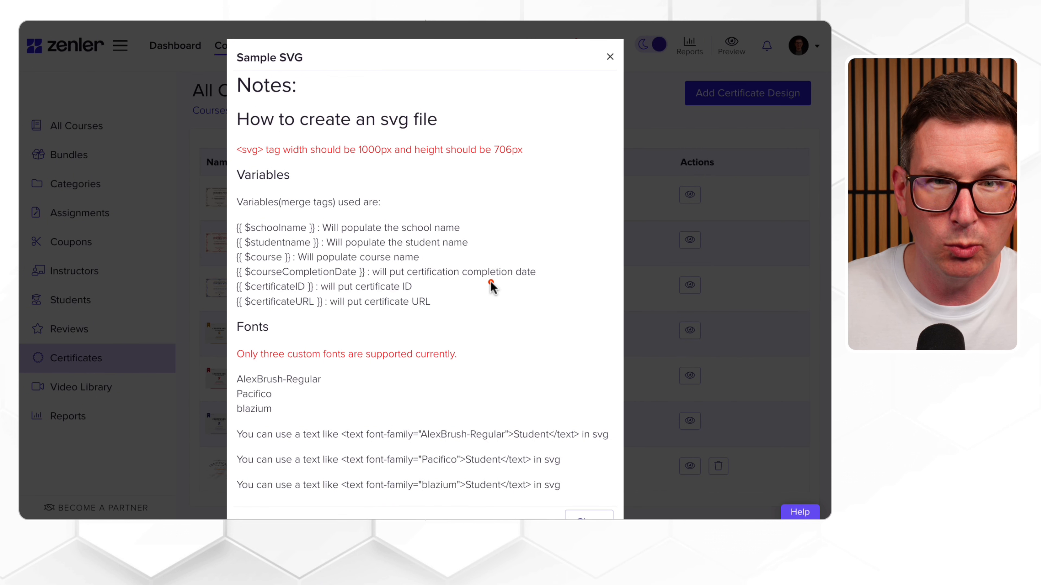
pyautogui.click(610, 60)
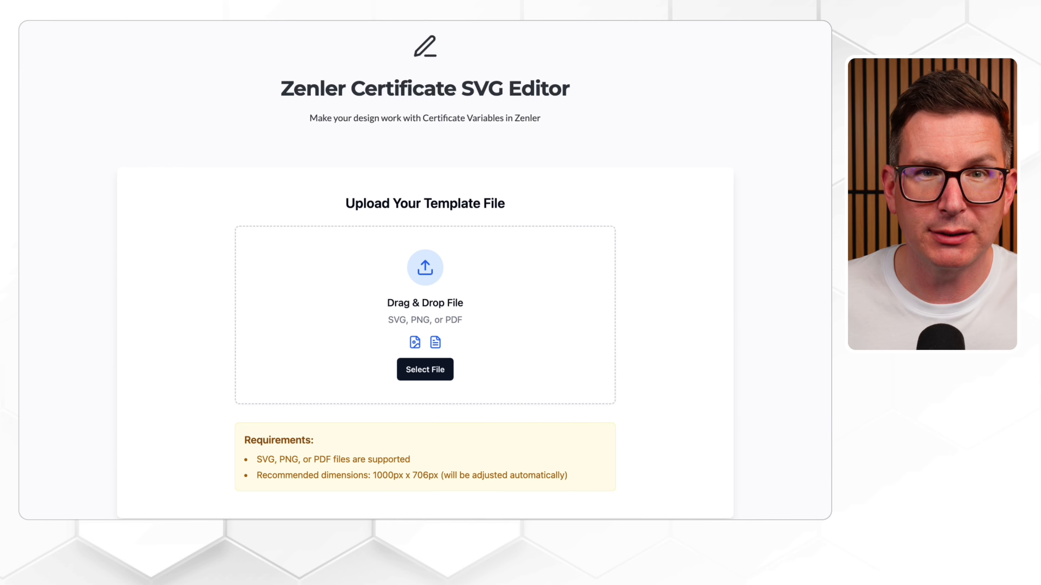
# - Close the custom certificate template form, reopen it and open the help beside Sample SVG
pyautogui.moveTo(313, 269)
pyautogui.mouseDown()
pyautogui.moveTo(228, 123)
pyautogui.moveTo(214, 118)
pyautogui.mouseUp()
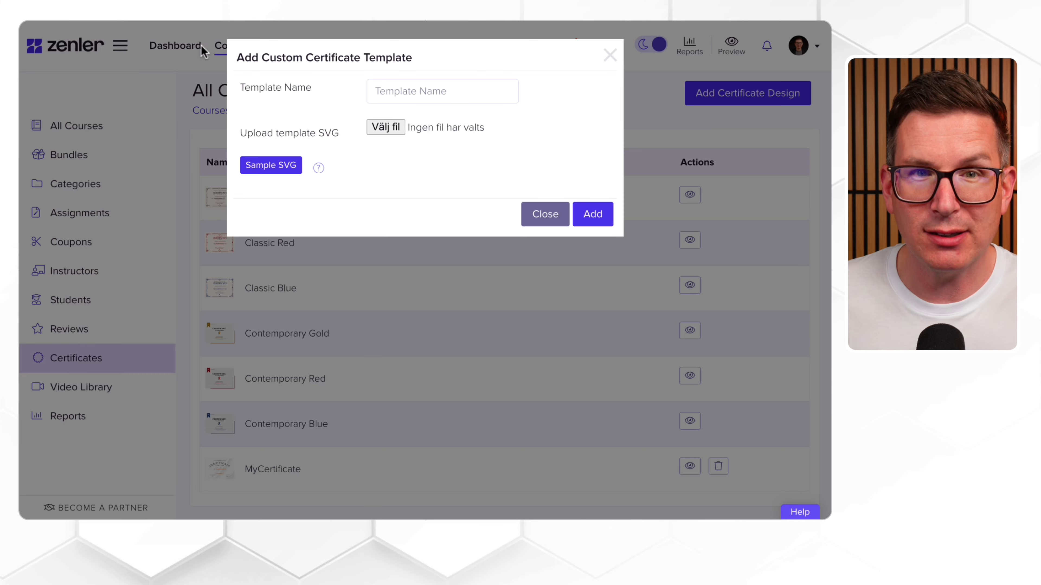
pyautogui.click(547, 217)
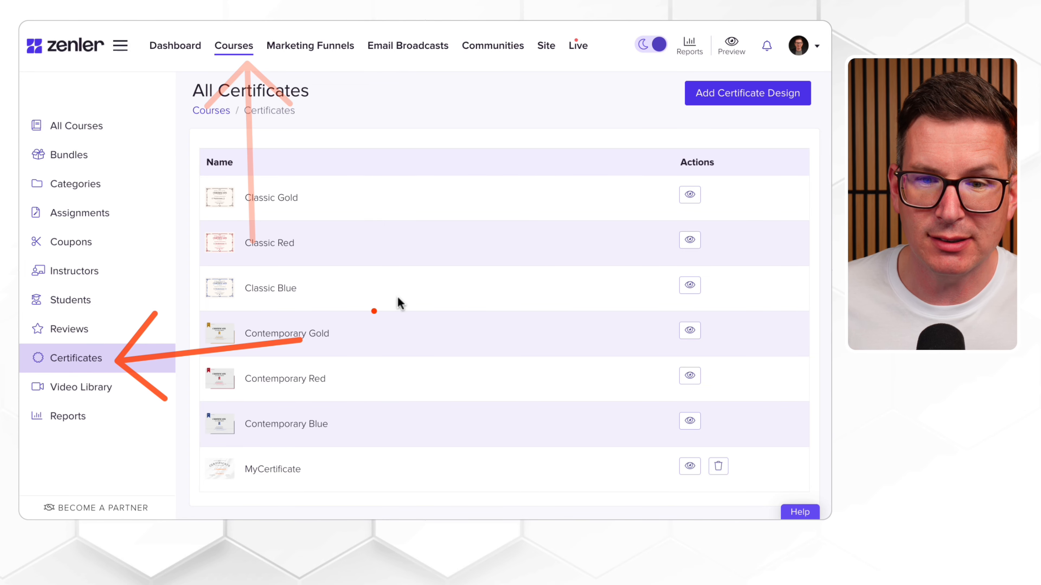
pyautogui.click(773, 99)
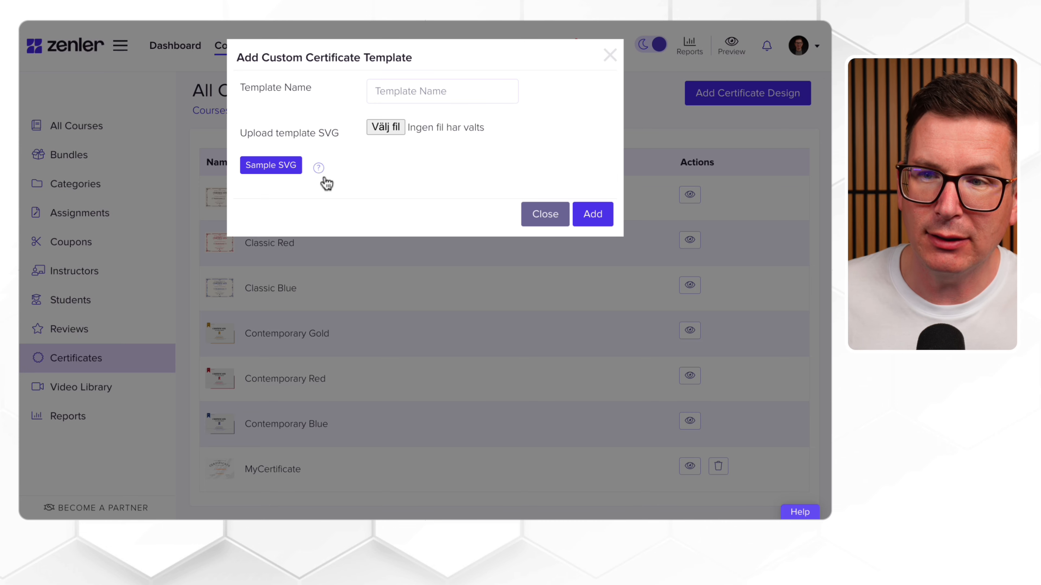
pyautogui.click(319, 169)
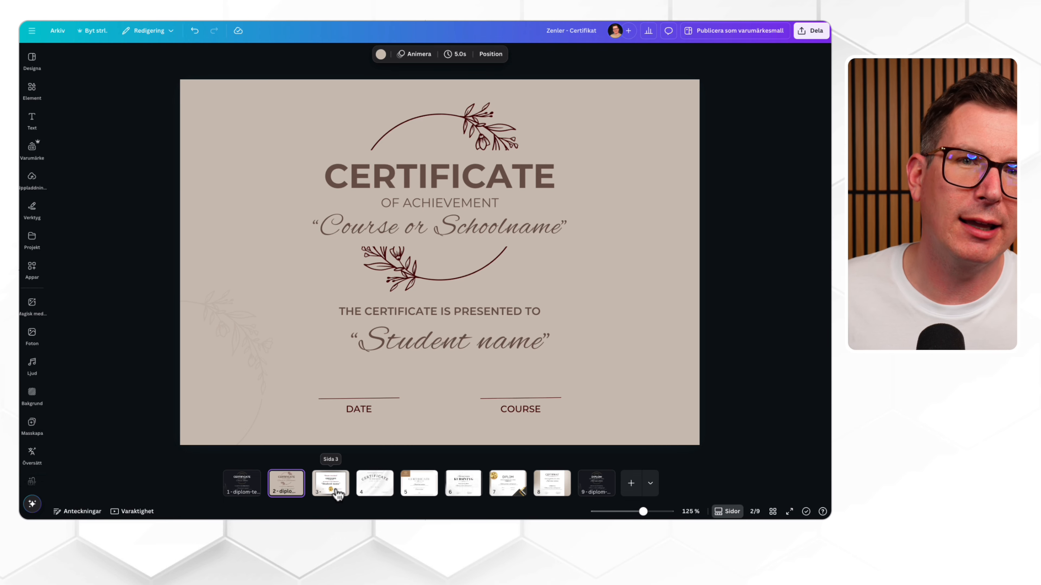
# - Look through pages 3, 4 and 2 of the certificate designs in the Canva document
pyautogui.click(334, 492)
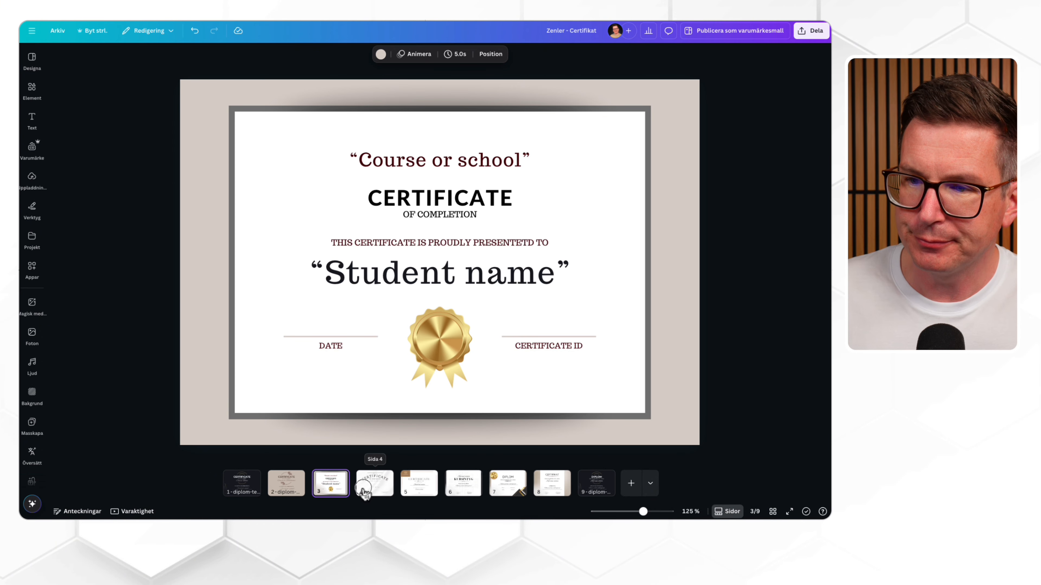
pyautogui.click(363, 490)
pyautogui.click(328, 490)
pyautogui.click(289, 490)
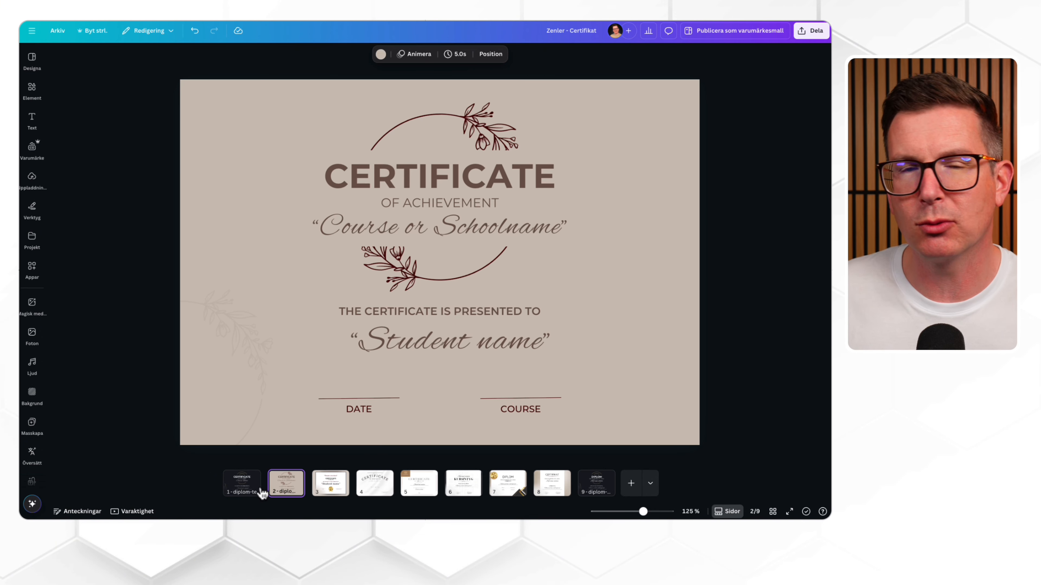
# - Duplicate the first certificate page, the dark diplom-test4 design, and go to the copy on page 2
pyautogui.click(248, 492)
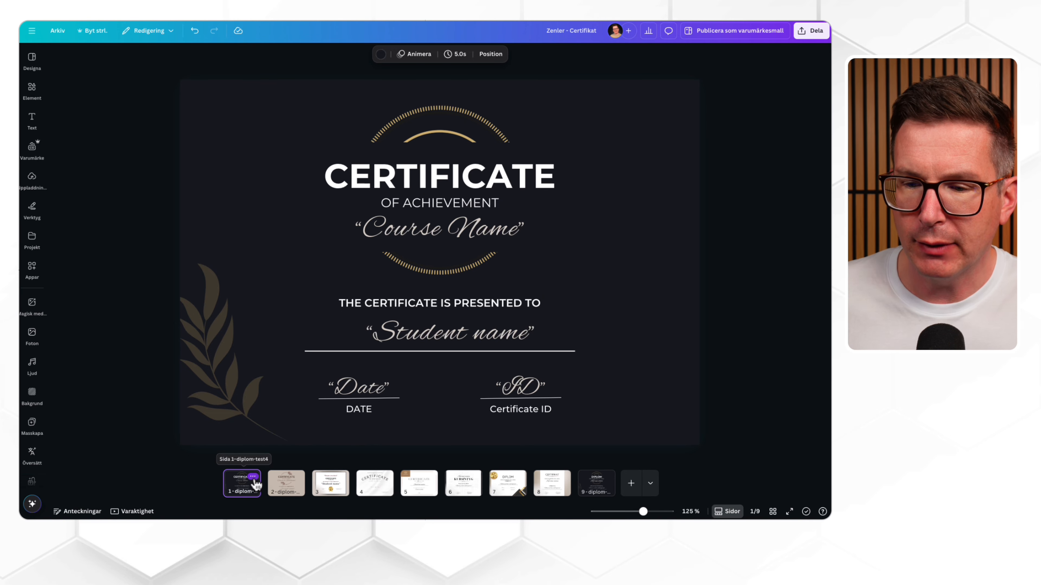
pyautogui.click(253, 477)
pyautogui.click(309, 332)
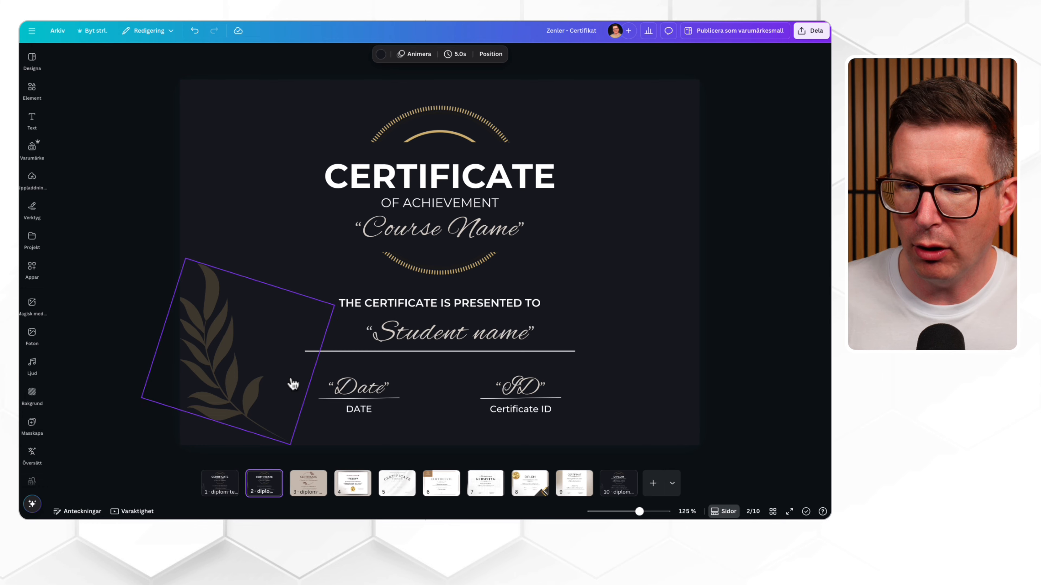
pyautogui.click(226, 492)
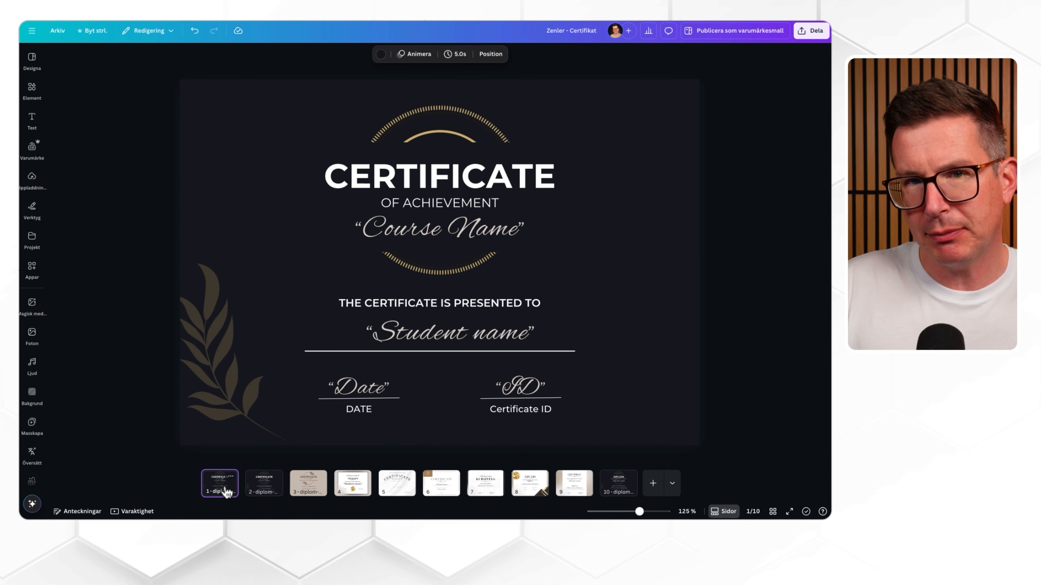
pyautogui.click(267, 490)
# - Delete the "Course Name", "Student name", "Date" and "ID" placeholder texts from the duplicated certificate page
pyautogui.click(412, 242)
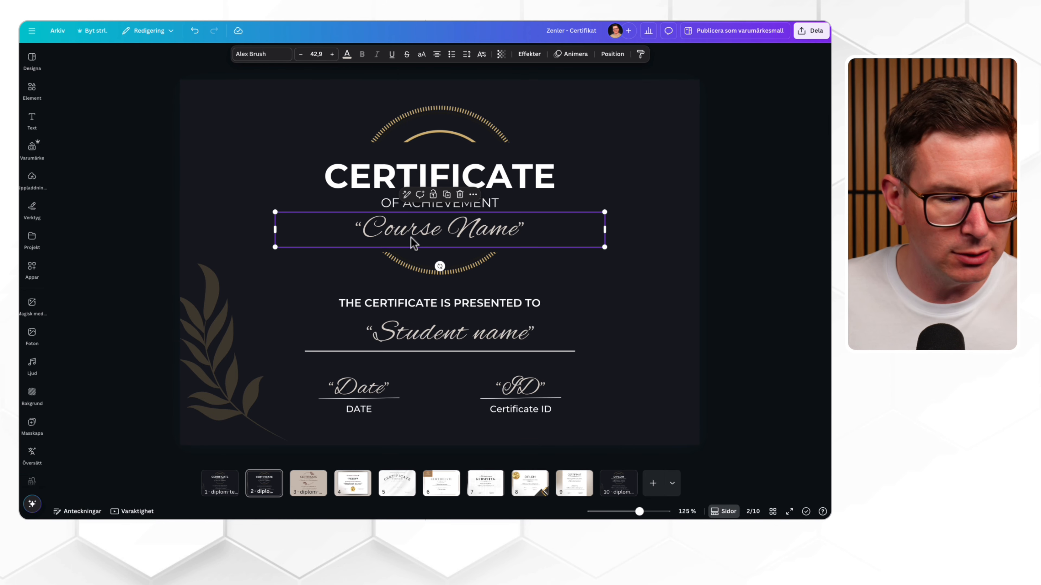
pyautogui.press('Delete')
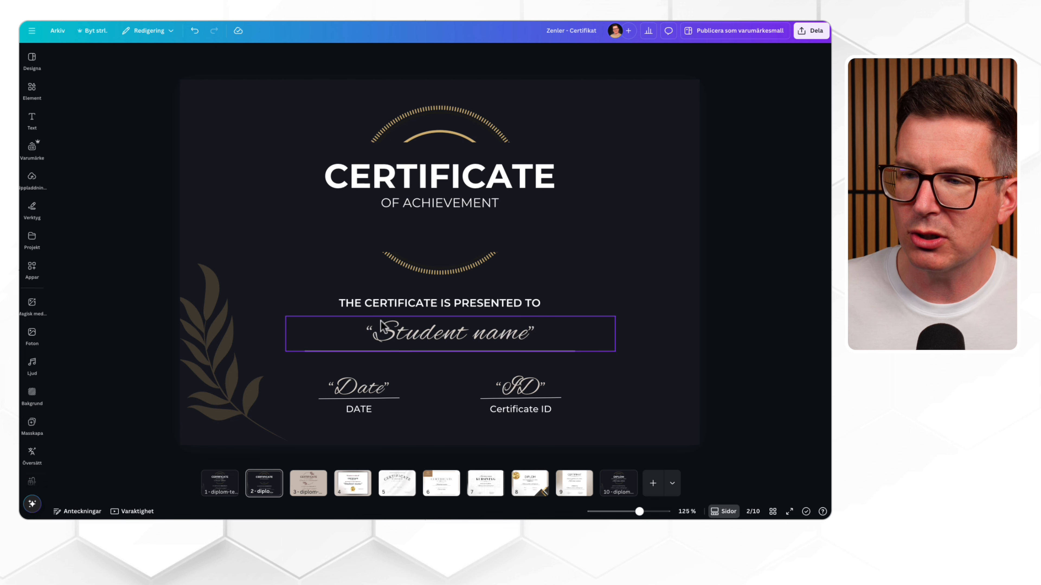
pyautogui.click(403, 335)
pyautogui.press('Delete')
pyautogui.click(374, 388)
pyautogui.press('Delete')
pyautogui.click(508, 387)
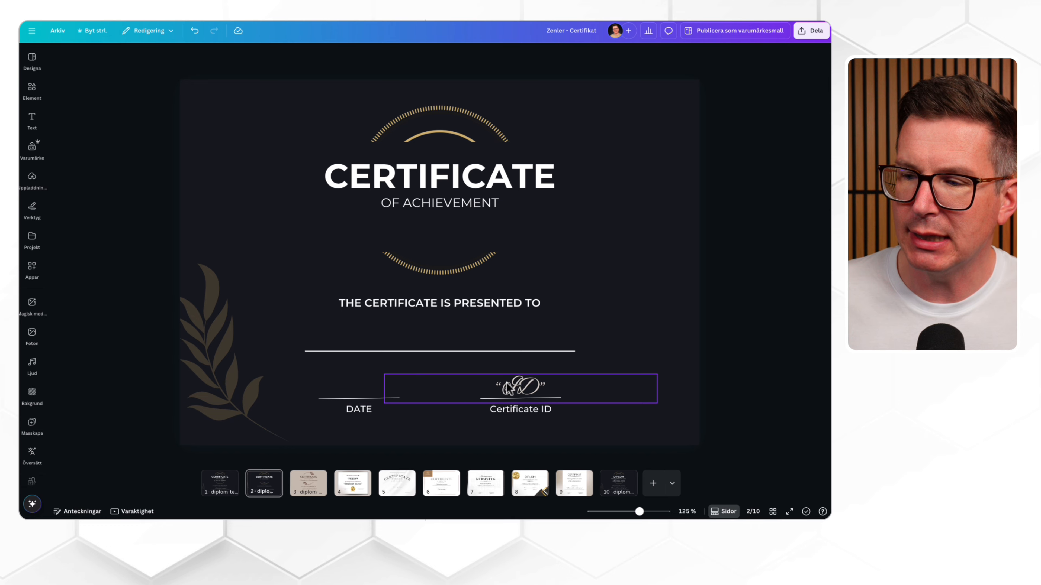
pyautogui.press('Delete')
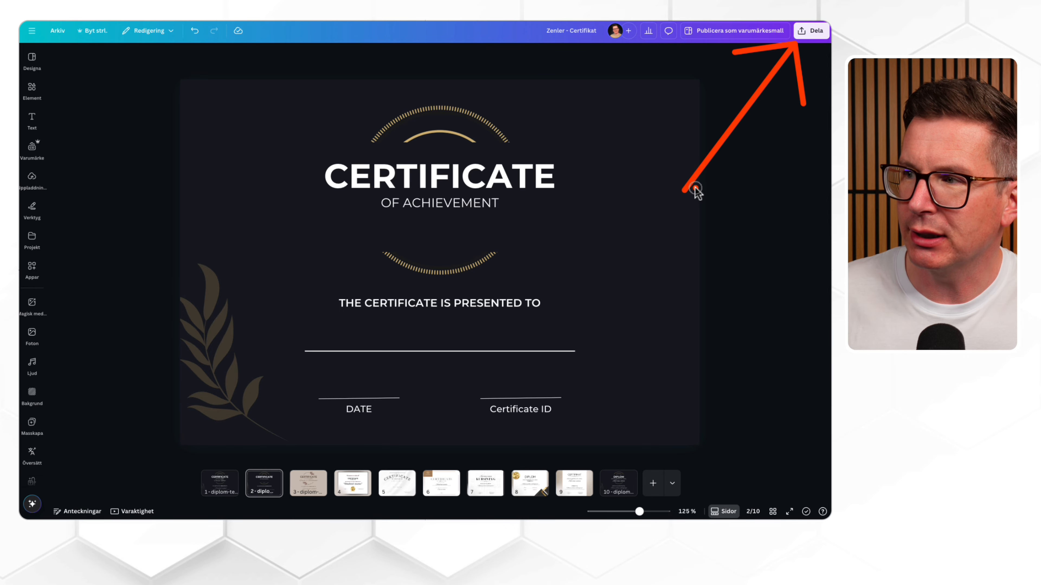
# - Download only the current page, page 2, of the certificate design as an SVG file
pyautogui.click(810, 33)
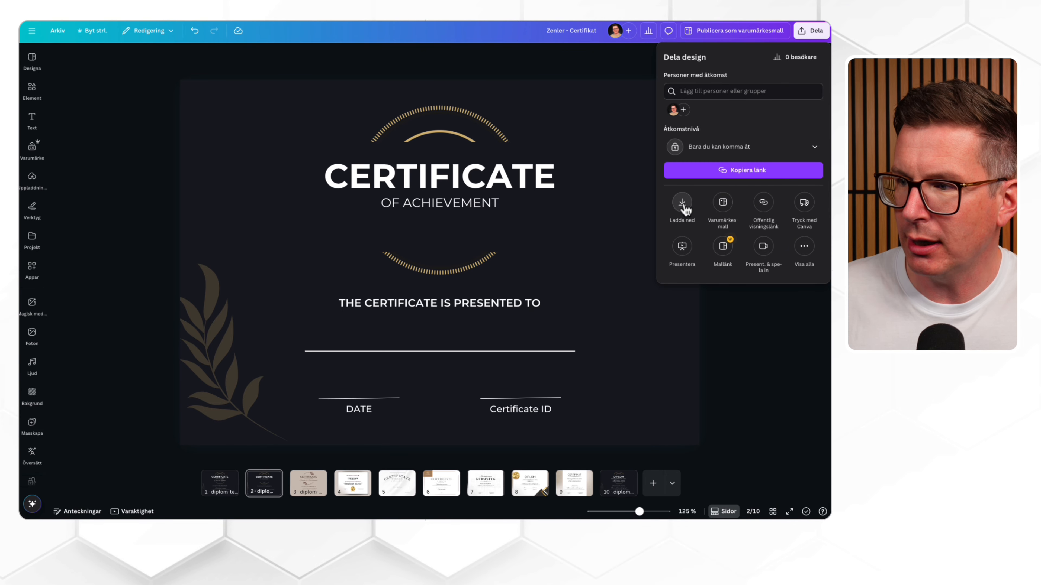
pyautogui.click(680, 204)
pyautogui.click(692, 90)
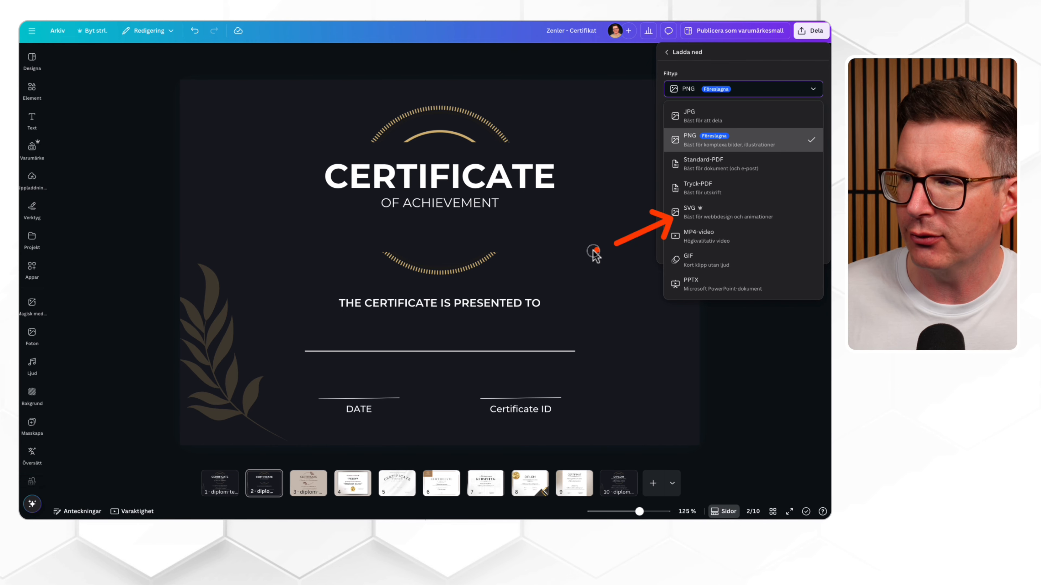
pyautogui.click(681, 214)
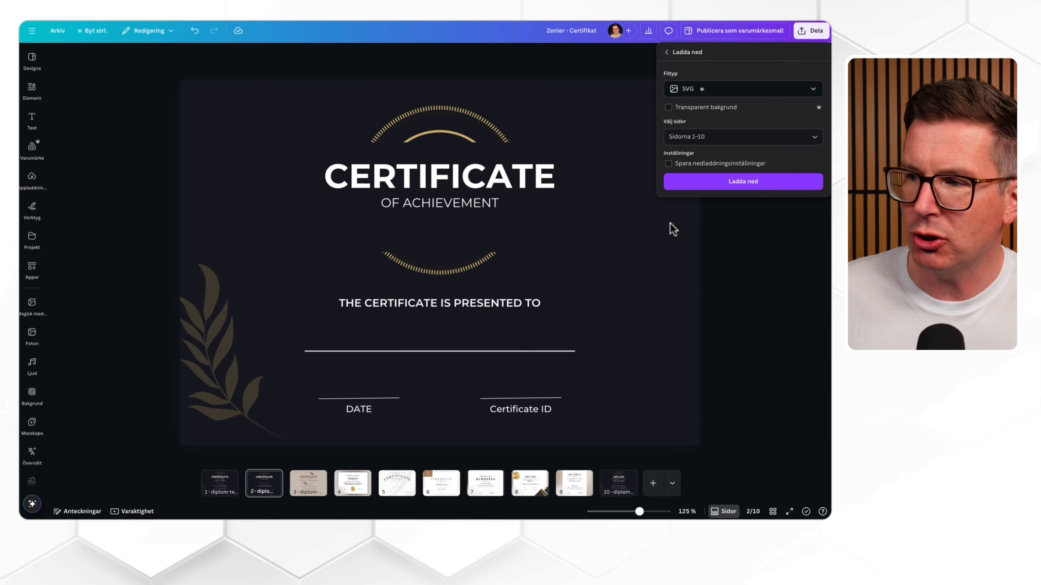
pyautogui.click(813, 137)
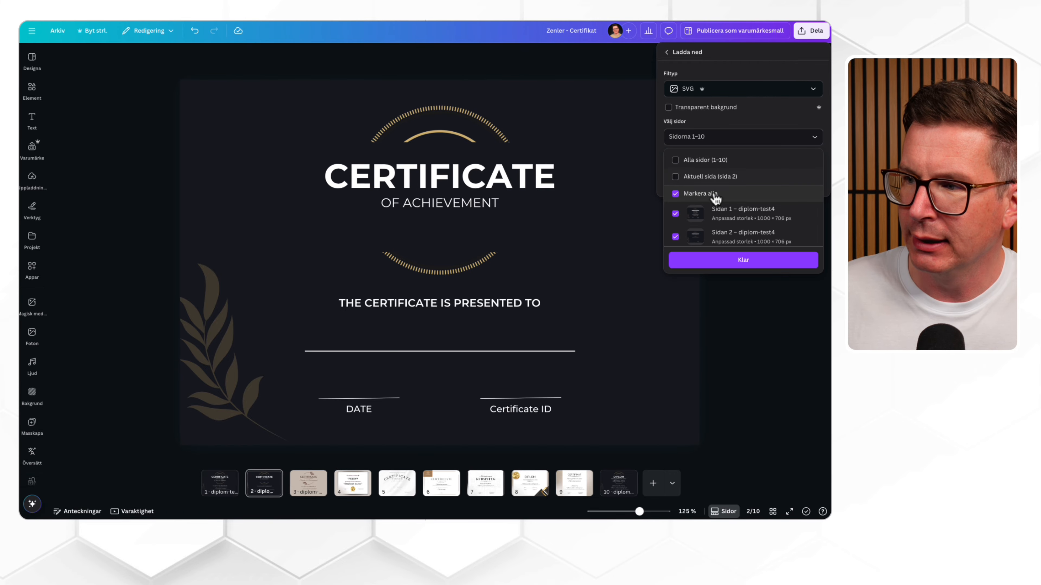
pyautogui.click(675, 177)
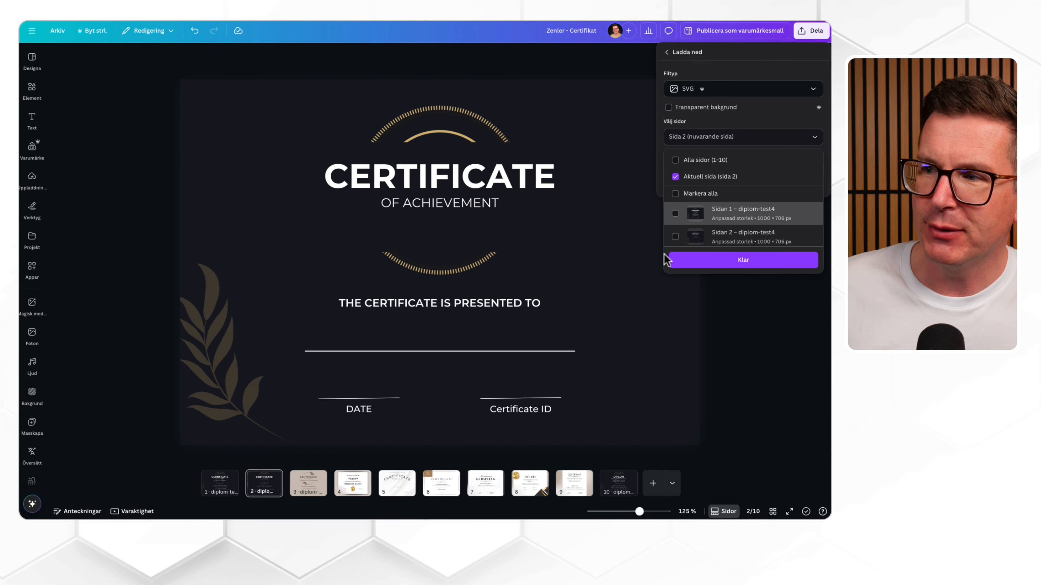
pyautogui.click(722, 263)
pyautogui.click(733, 184)
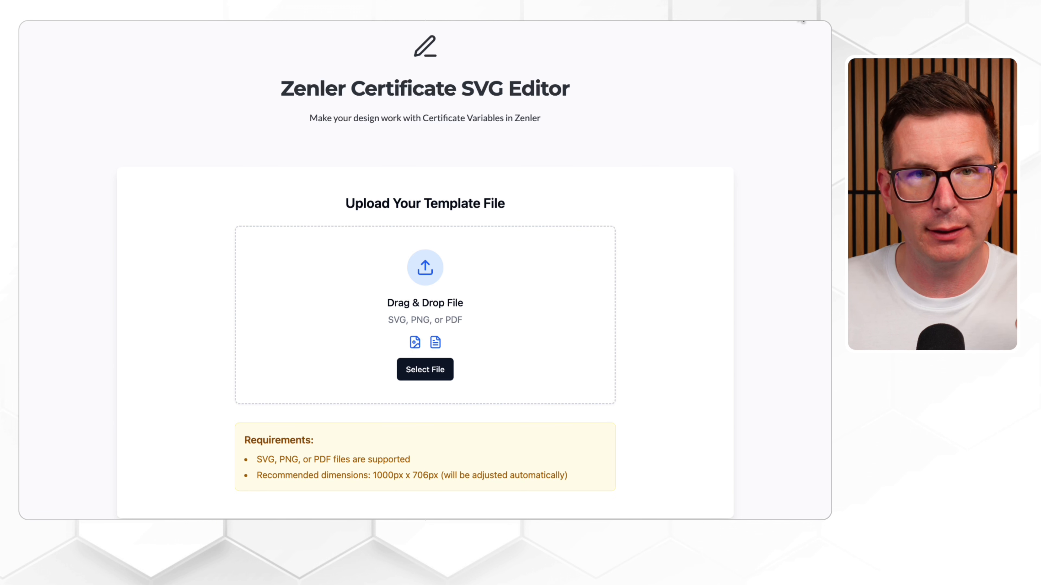
# - Upload the newly downloaded diplom-test4 SVG to the Zenler Certificate SVG Editor and bring the whole certificate into view
pyautogui.click(802, 20)
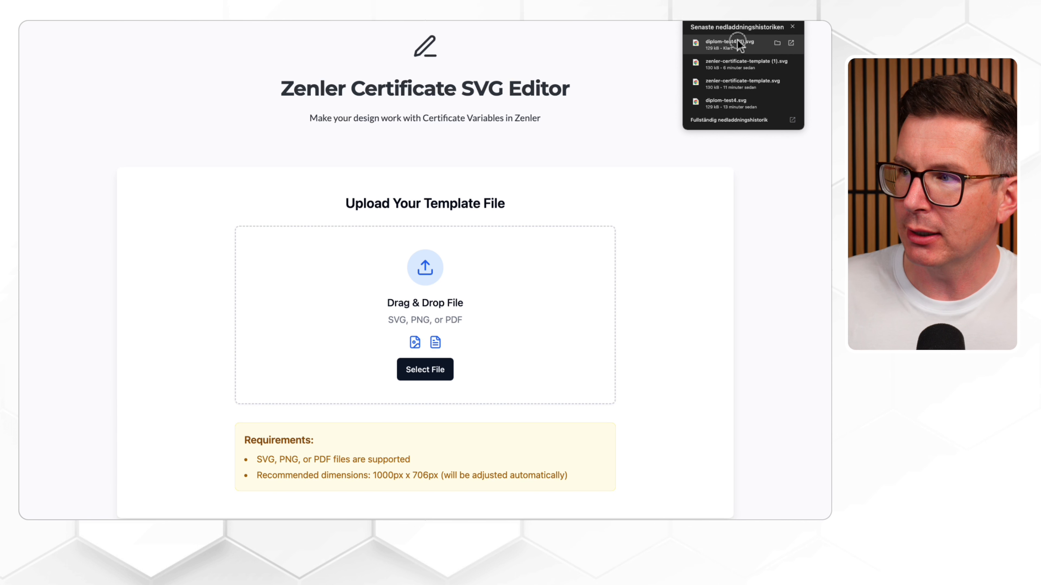
pyautogui.moveTo(737, 40); pyautogui.dragTo(343, 301)
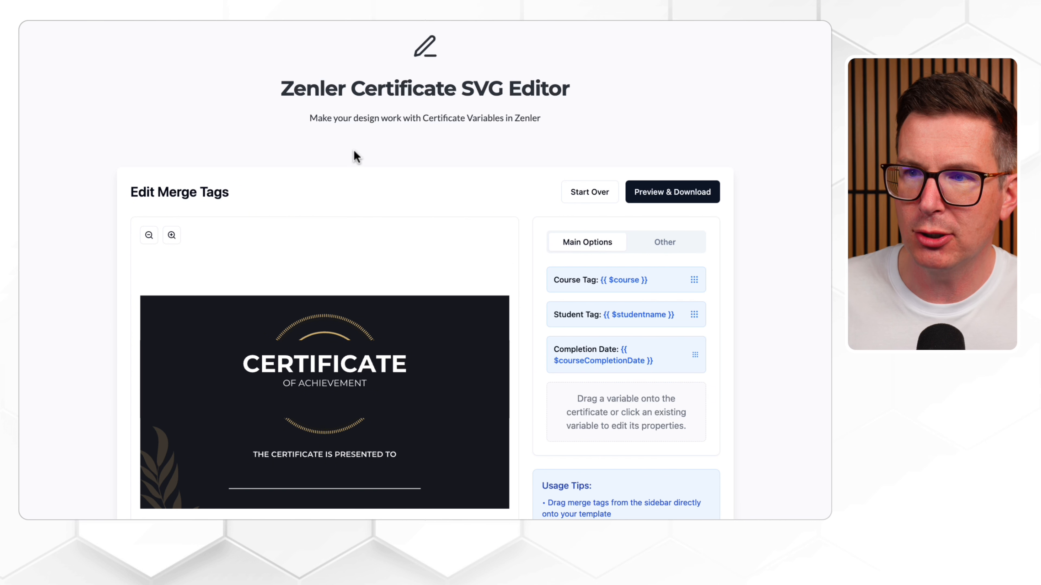
pyautogui.scroll(-3, 353, 156)
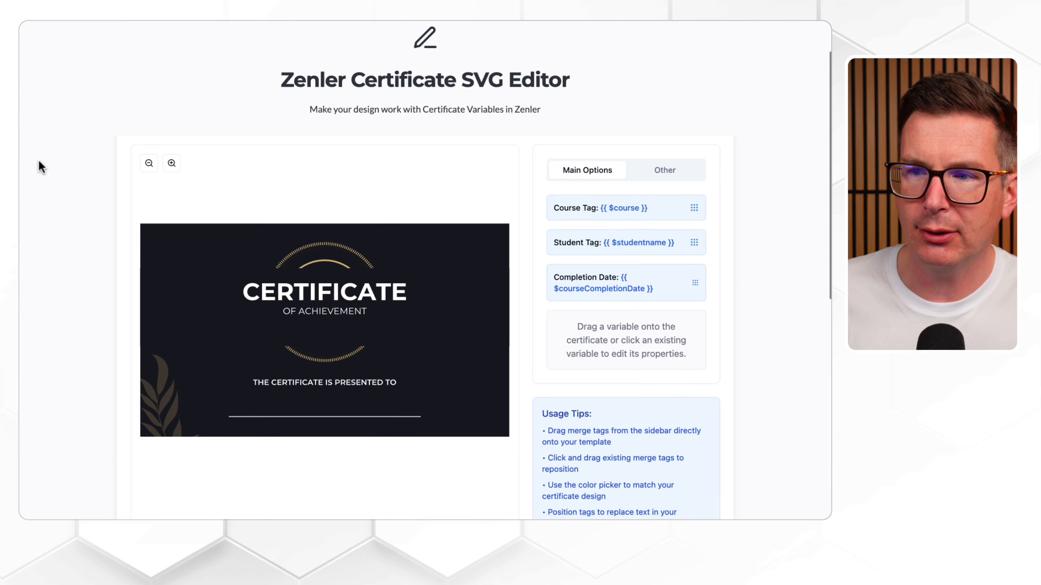
pyautogui.scroll(-5, 42, 160)
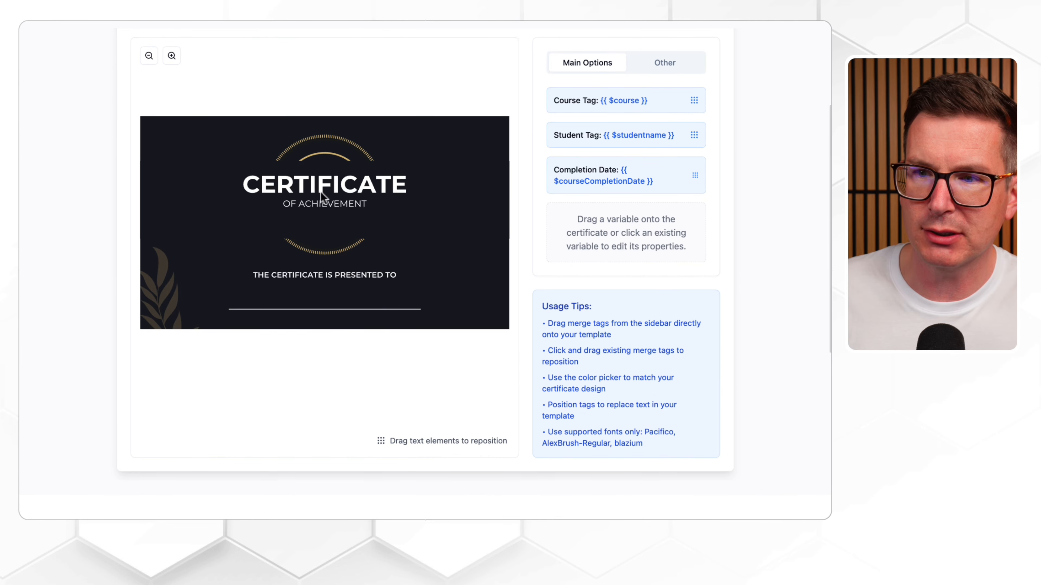
pyautogui.scroll(-3, 321, 192)
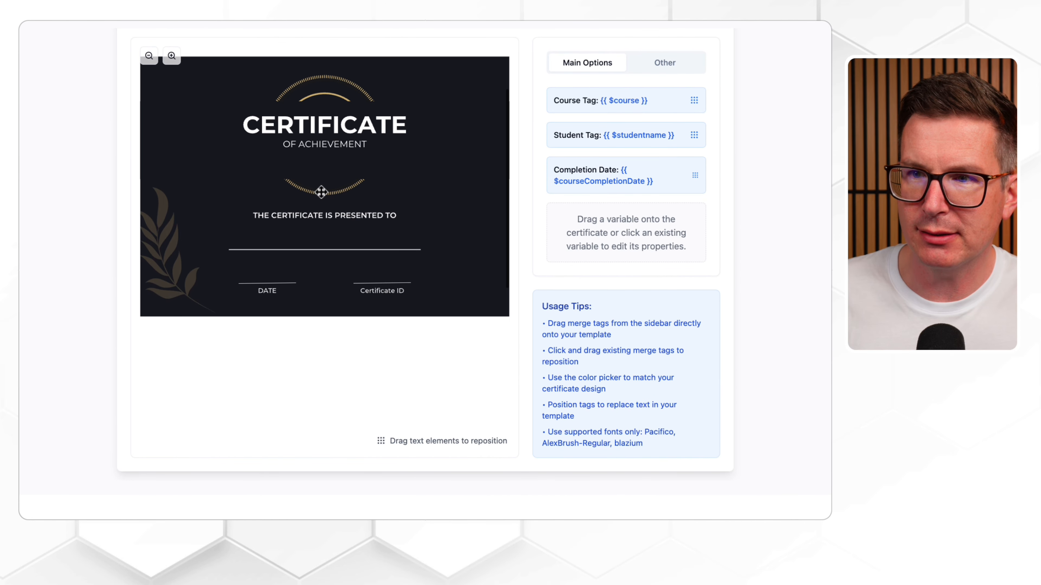
pyautogui.moveTo(311, 169); pyautogui.dragTo(70, 181)
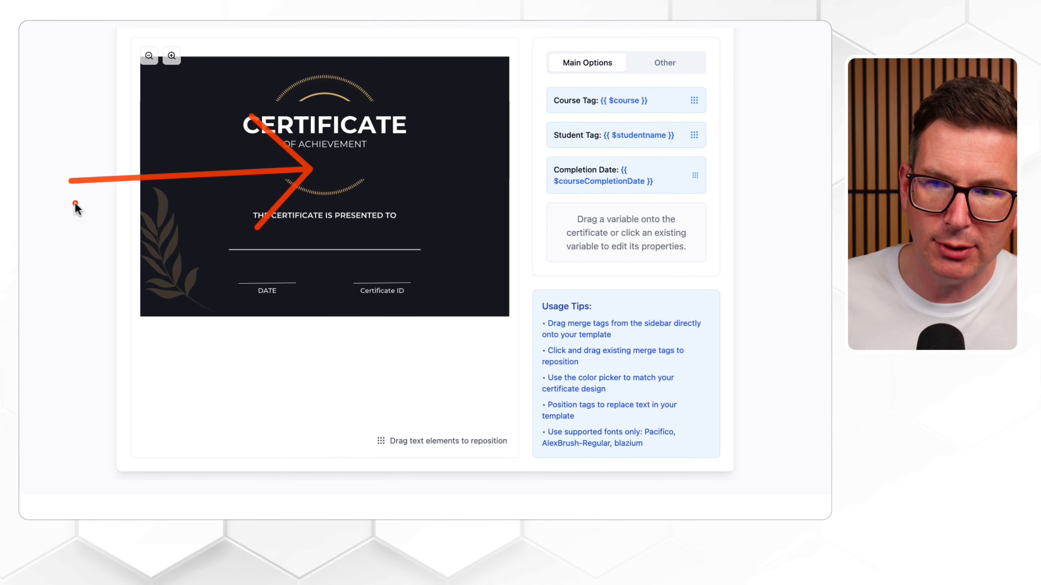
pyautogui.moveTo(311, 236); pyautogui.dragTo(195, 226)
pyautogui.moveTo(268, 272); pyautogui.dragTo(236, 216)
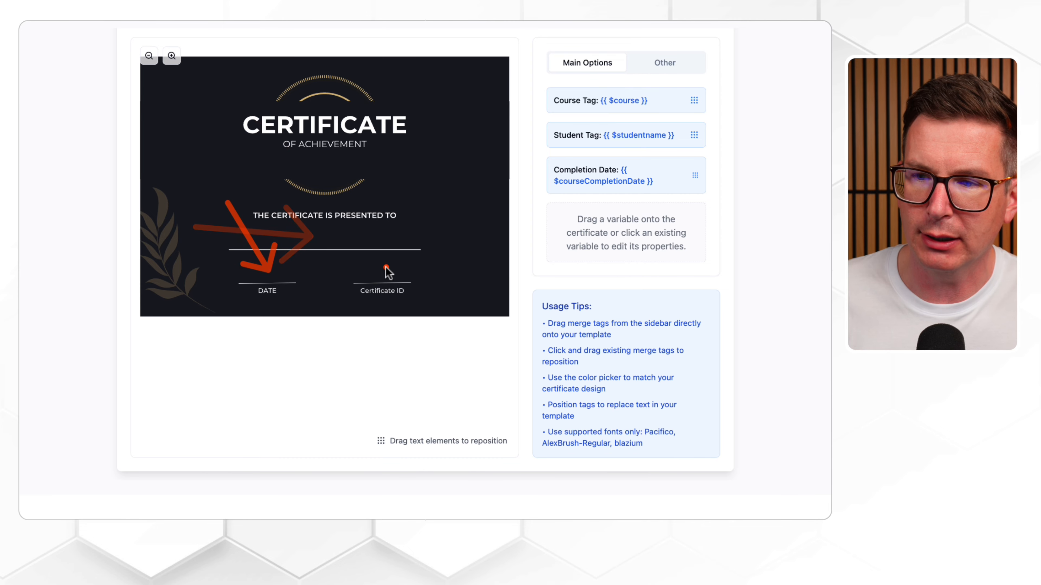
pyautogui.moveTo(394, 234); pyautogui.dragTo(388, 267)
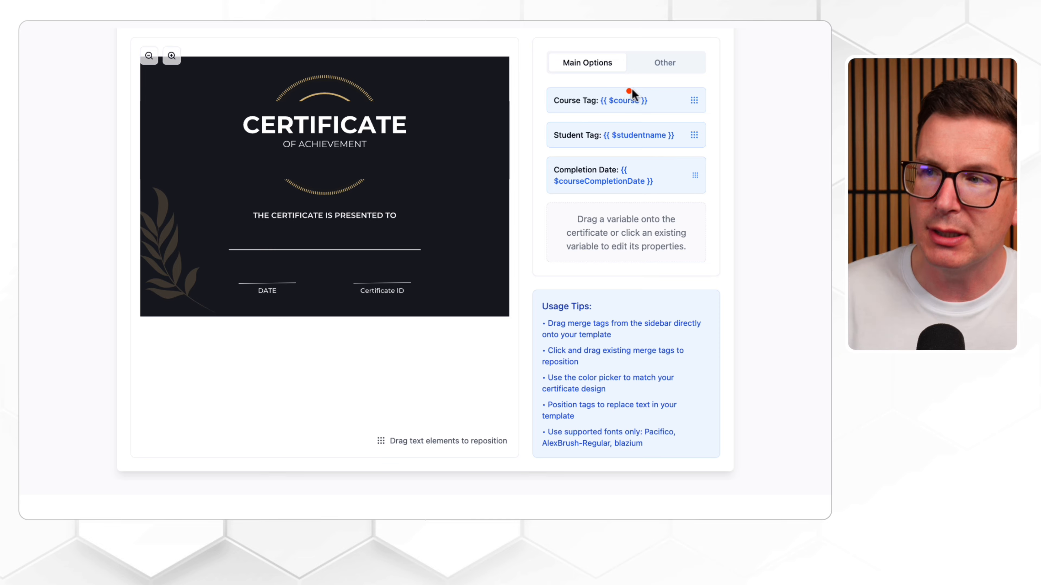
pyautogui.moveTo(636, 90); pyautogui.dragTo(660, 40)
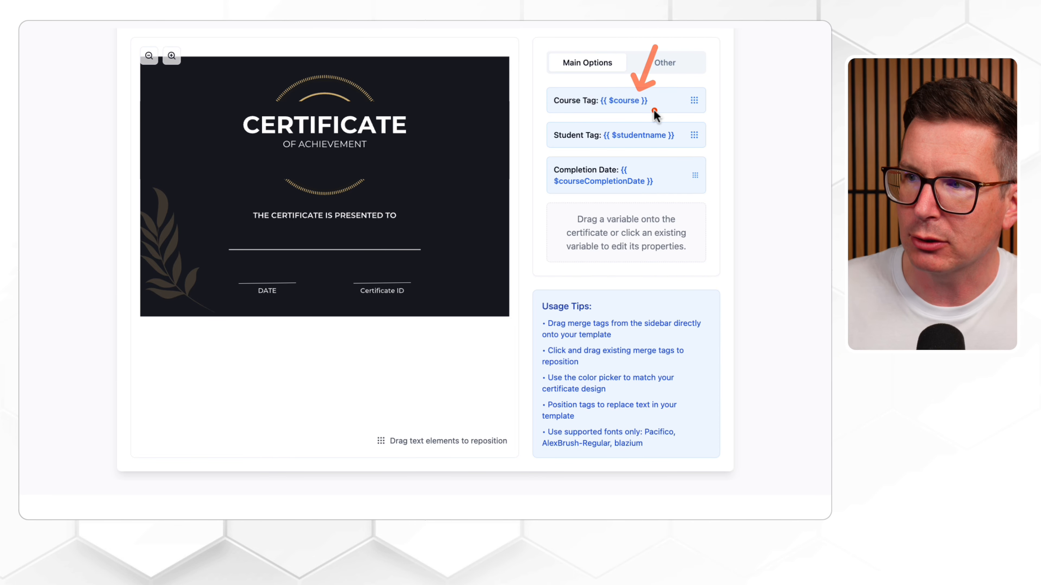
# - Place the course merge tag below "OF ACHIEVEMENT" at about X 369, Y 229, and set its font size to 32
pyautogui.moveTo(654, 102); pyautogui.dragTo(333, 169)
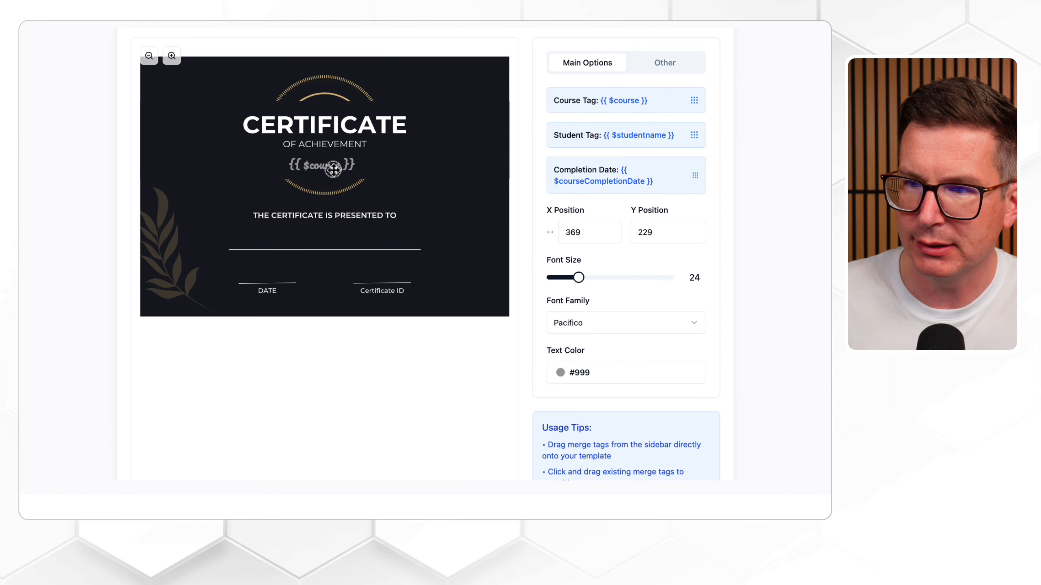
pyautogui.moveTo(580, 279); pyautogui.dragTo(592, 280)
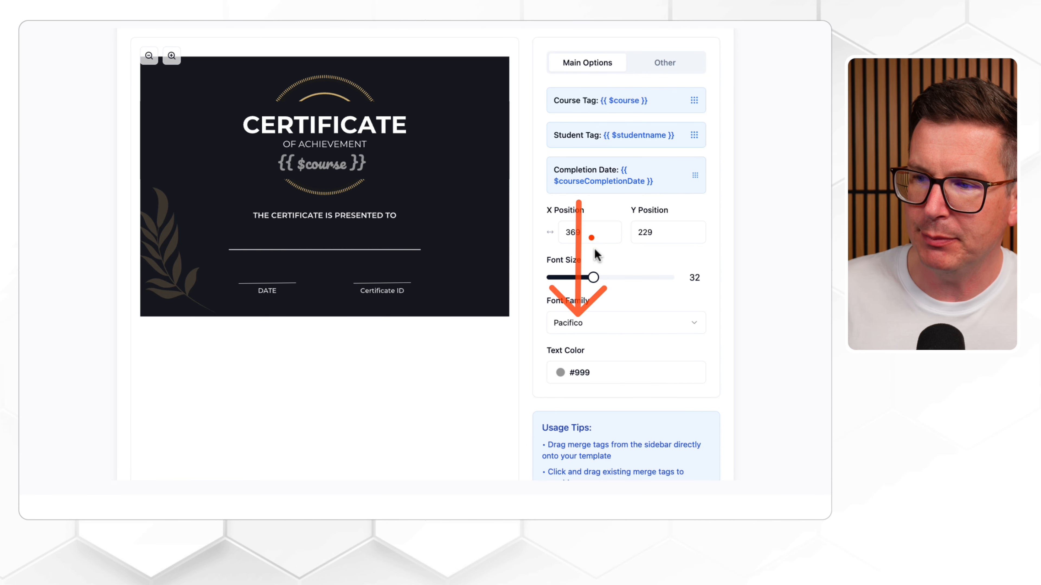
# - Set the text color of the course merge tag to orange #F97316
pyautogui.click(564, 371)
pyautogui.click(656, 294)
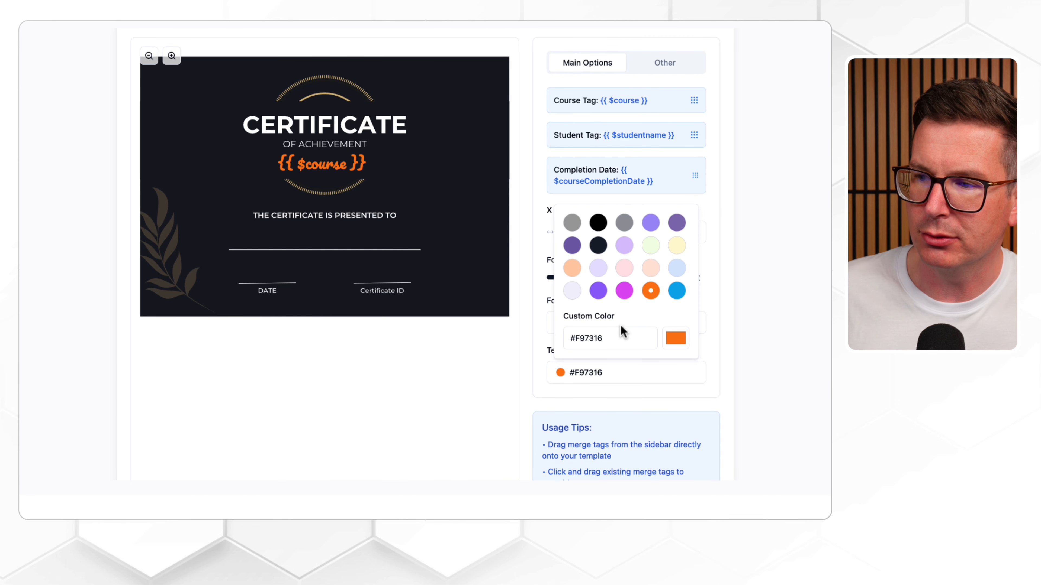
pyautogui.click(677, 339)
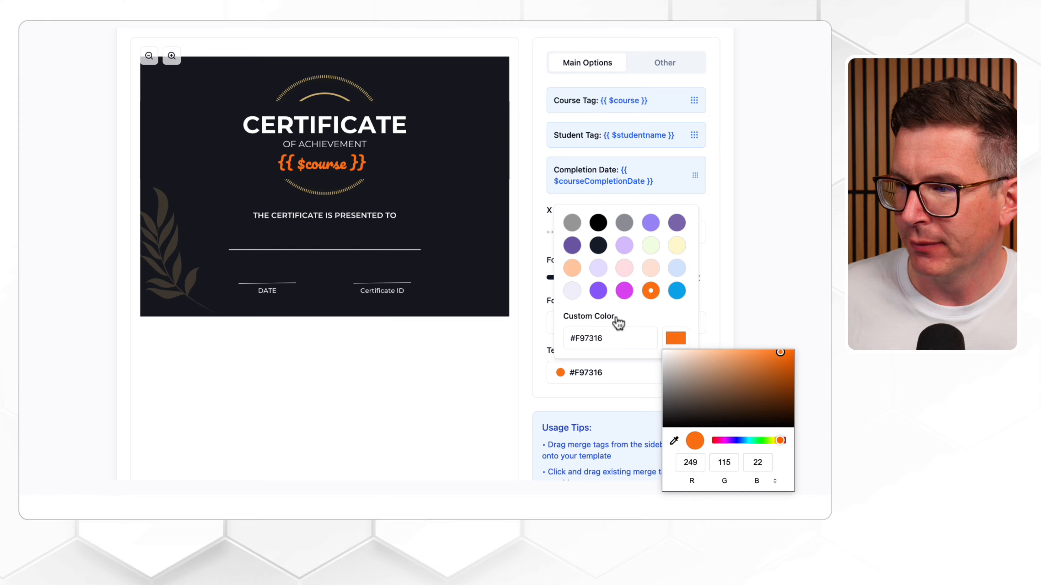
pyautogui.click(649, 300)
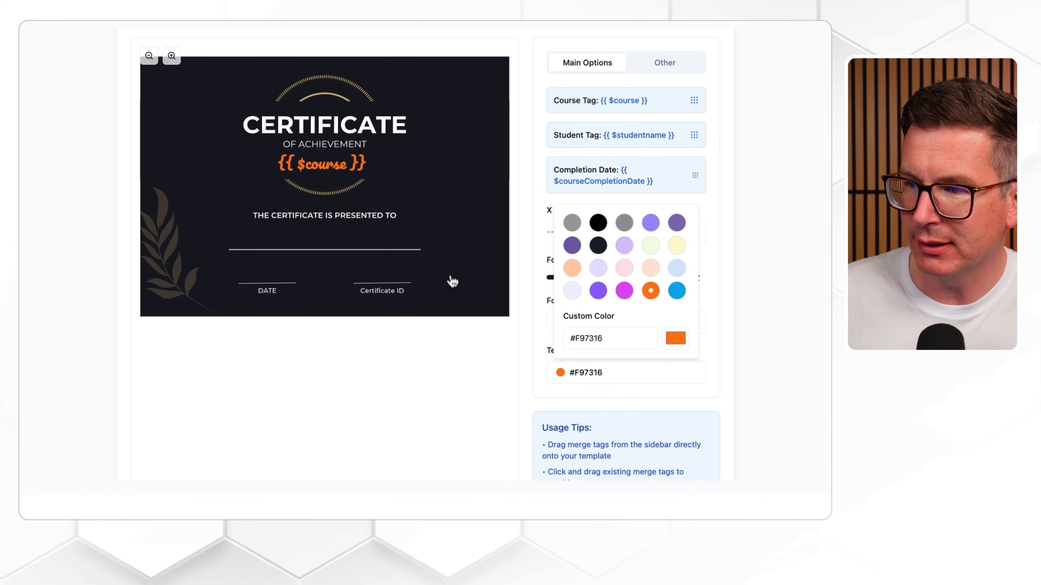
pyautogui.click(536, 366)
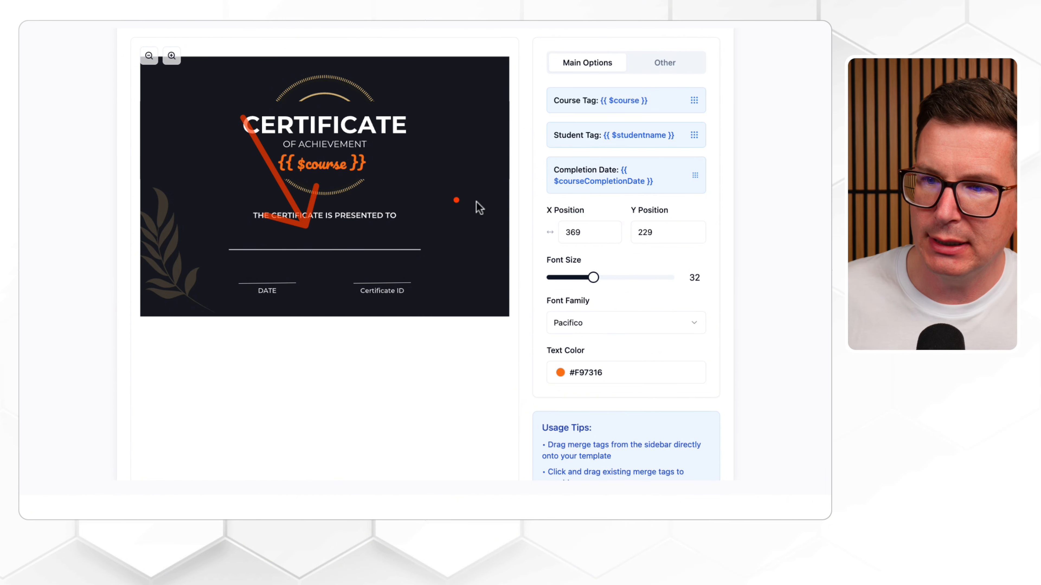
# - Place the student name merge tag below "THE CERTIFICATE IS PRESENTED TO" at about X 379, Y 377, with font size 34 and color #F97316
pyautogui.moveTo(662, 136); pyautogui.dragTo(305, 237)
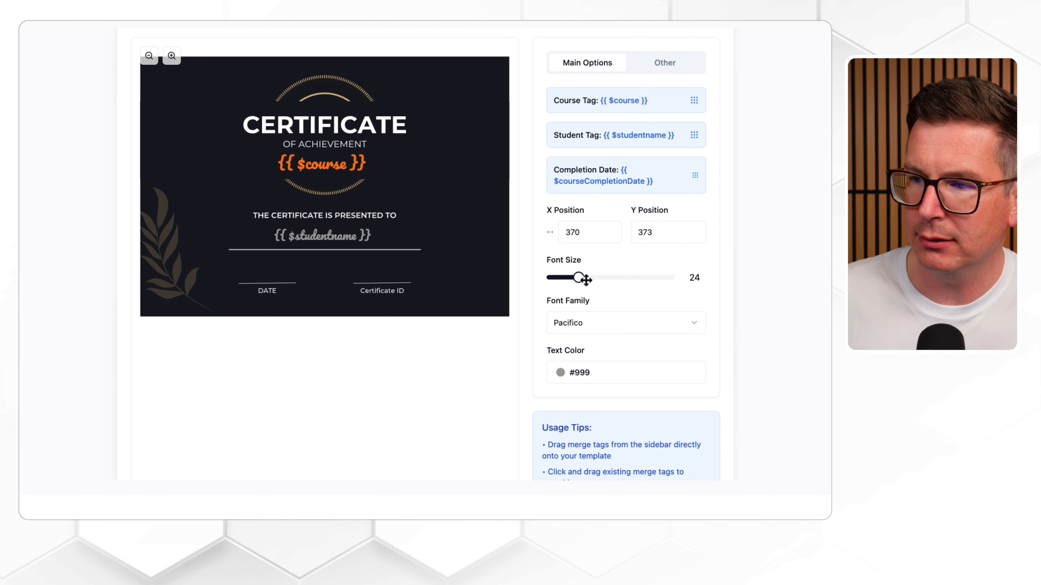
pyautogui.moveTo(579, 277); pyautogui.dragTo(597, 277)
pyautogui.moveTo(343, 241); pyautogui.dragTo(347, 243)
pyautogui.click(560, 373)
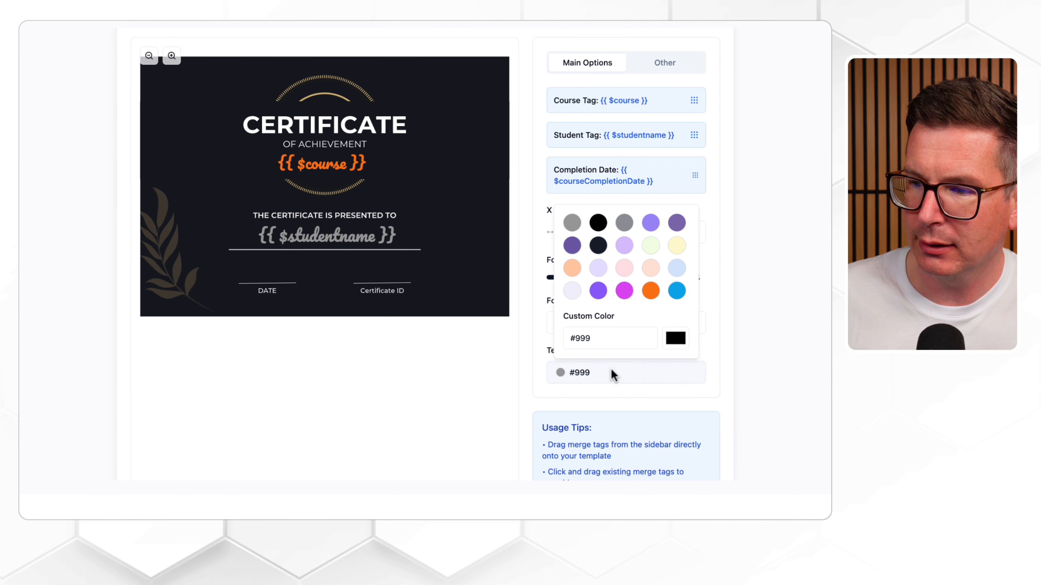
pyautogui.click(650, 290)
pyautogui.click(447, 395)
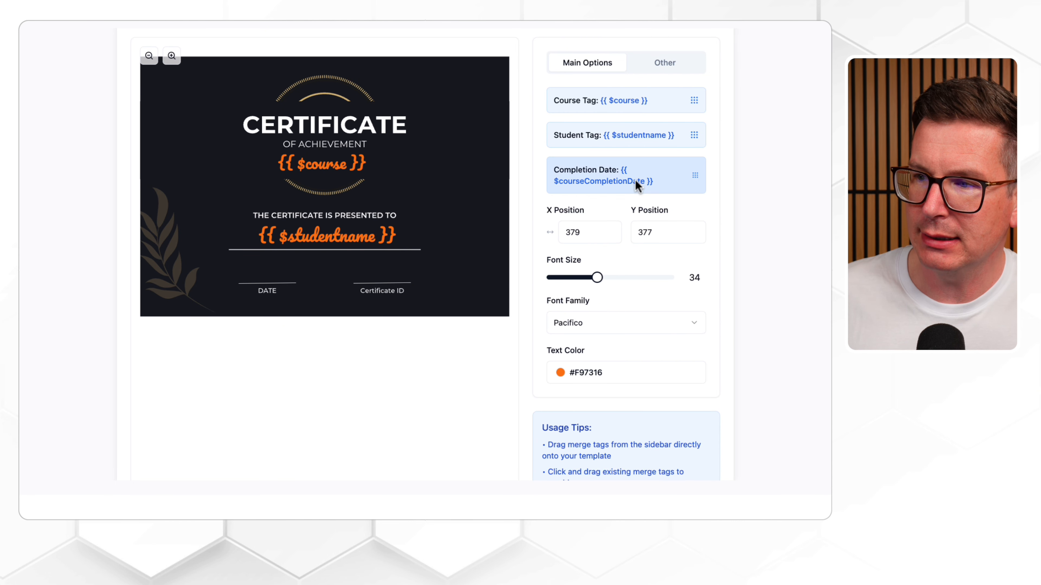
# - Place the completion date merge tag above "DATE" at about X 266, Y 452, using AlexBrush-Regular at font size 14
pyautogui.moveTo(617, 172); pyautogui.dragTo(271, 284)
pyautogui.moveTo(268, 319); pyautogui.dragTo(283, 284)
pyautogui.moveTo(578, 277); pyautogui.dragTo(564, 278)
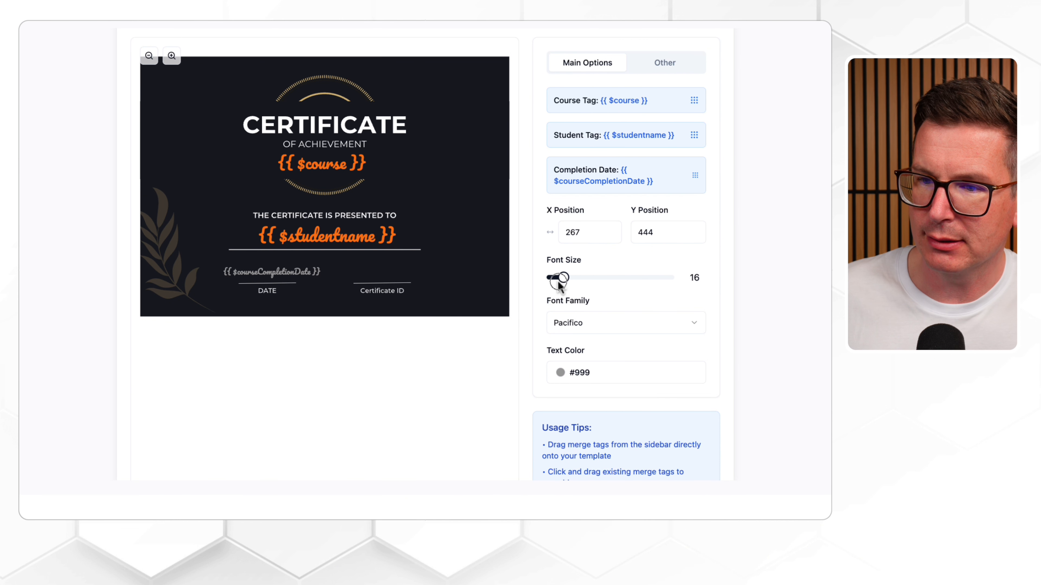
pyautogui.click(619, 327)
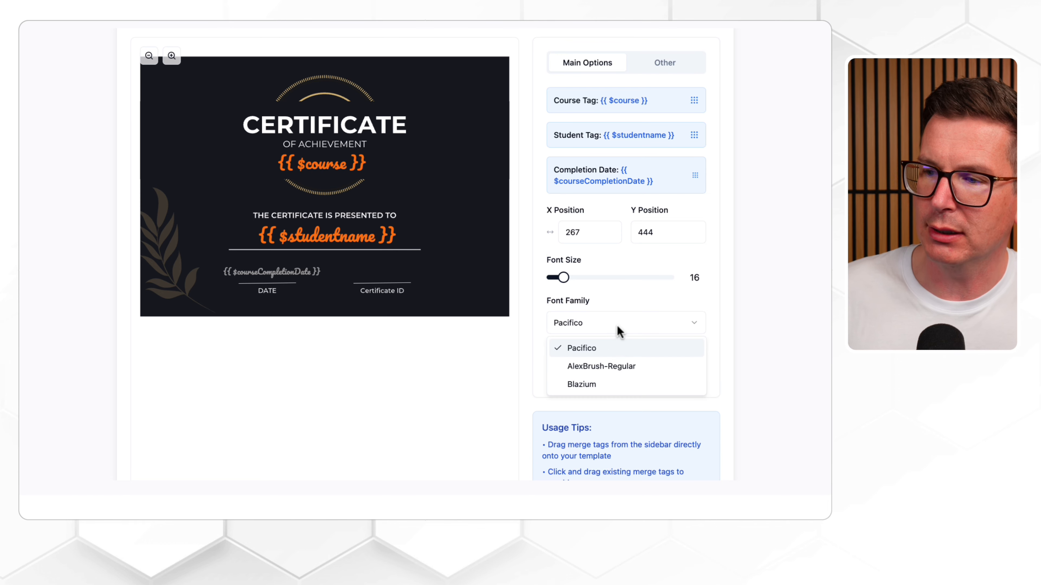
pyautogui.click(600, 368)
pyautogui.moveTo(288, 270); pyautogui.dragTo(286, 274)
pyautogui.moveTo(563, 279); pyautogui.dragTo(555, 280)
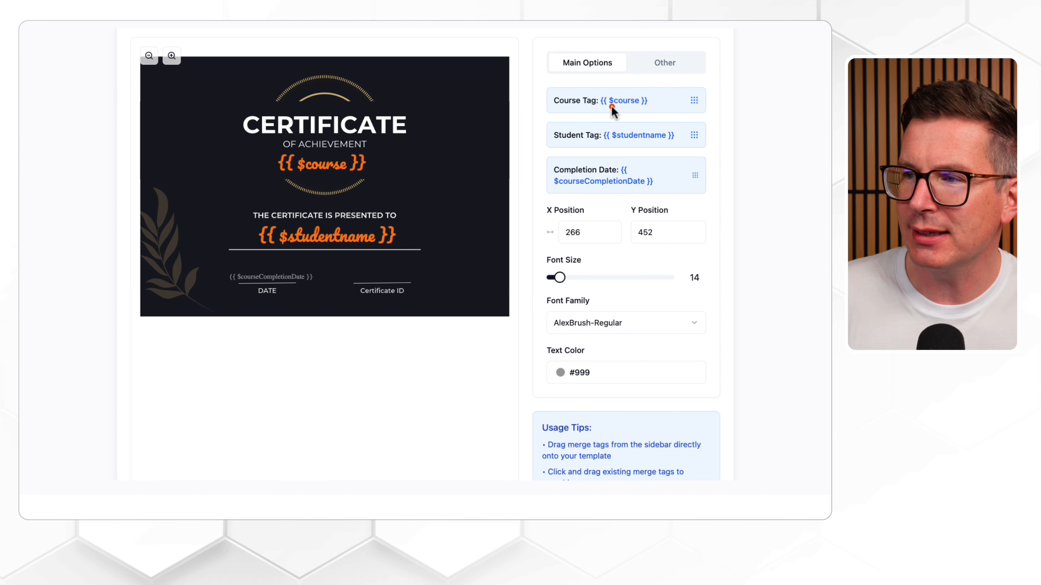
# - Place the certificate ID merge tag above "Certificate ID" at about X 490, Y 449, using AlexBrush-Regular at font size 14
pyautogui.moveTo(647, 73); pyautogui.dragTo(506, 311)
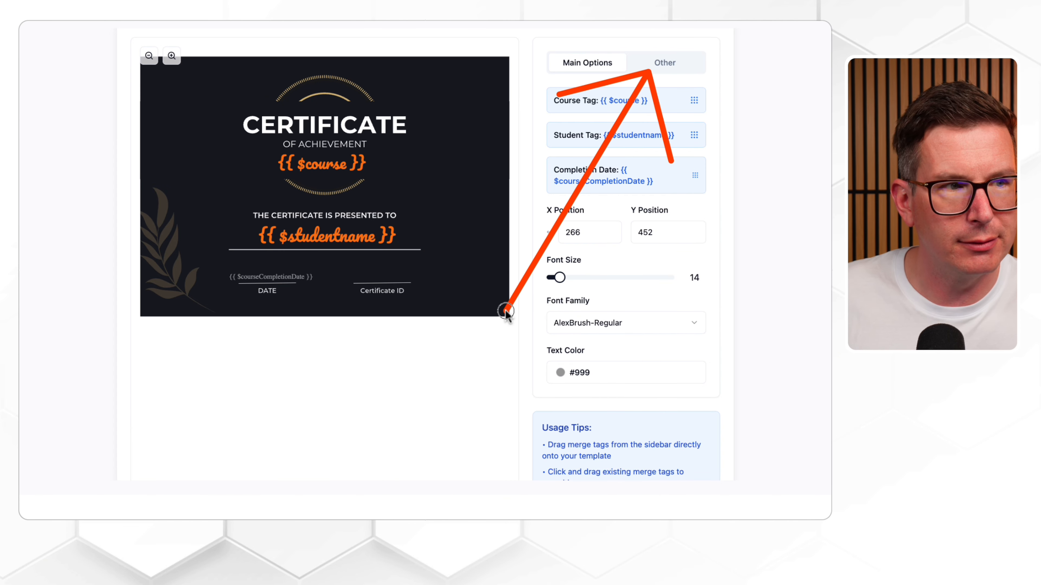
pyautogui.click(669, 65)
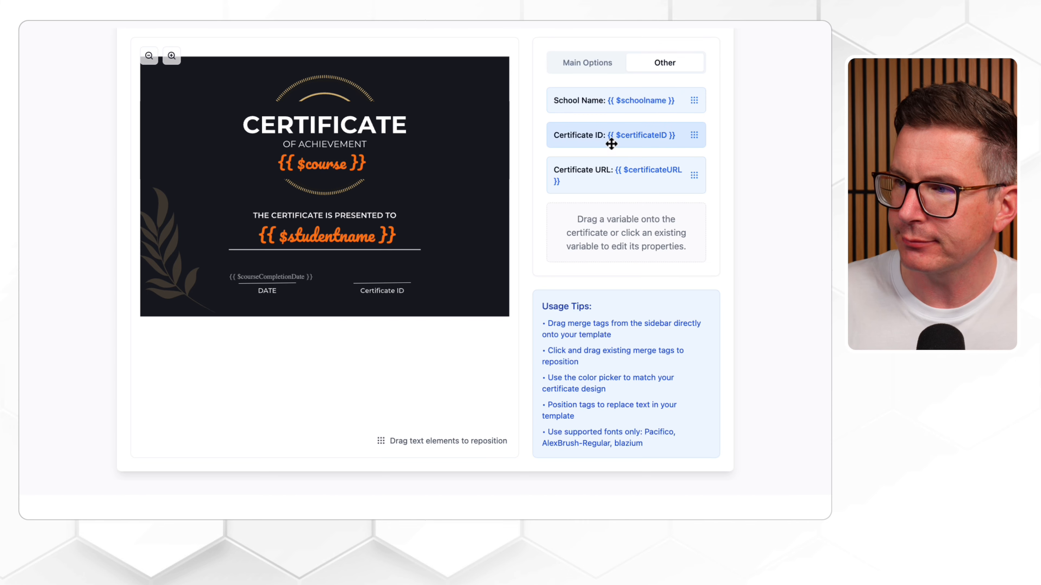
pyautogui.moveTo(560, 95); pyautogui.dragTo(520, 23)
pyautogui.moveTo(568, 130); pyautogui.dragTo(528, 82)
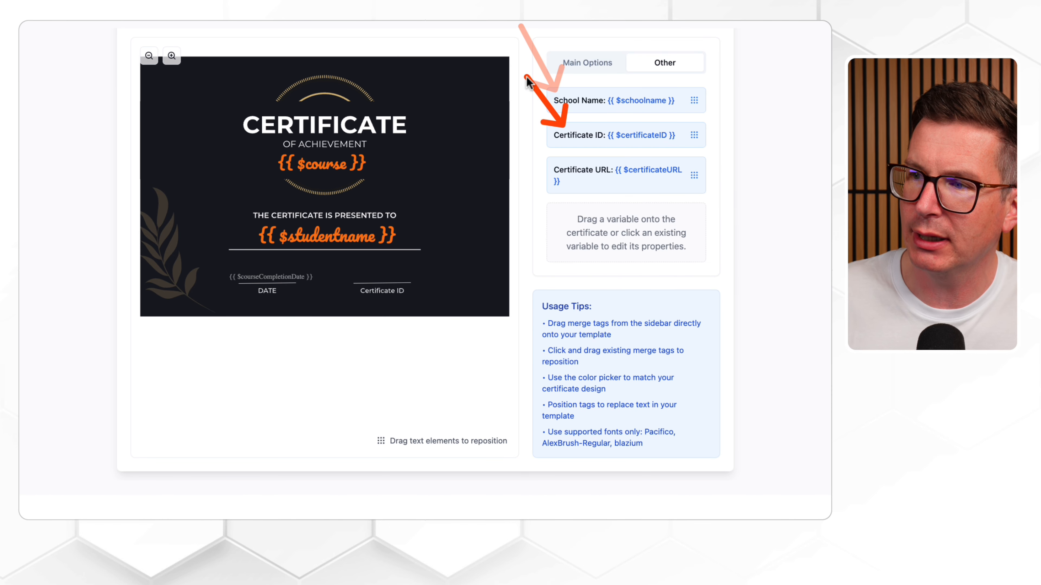
pyautogui.moveTo(564, 162); pyautogui.dragTo(506, 75)
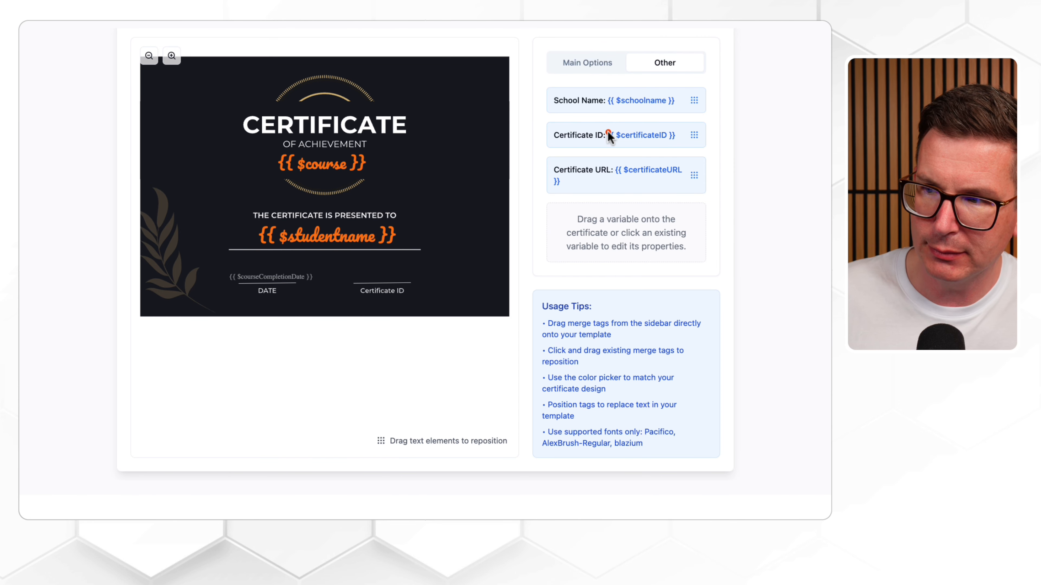
pyautogui.moveTo(577, 133); pyautogui.dragTo(545, 81)
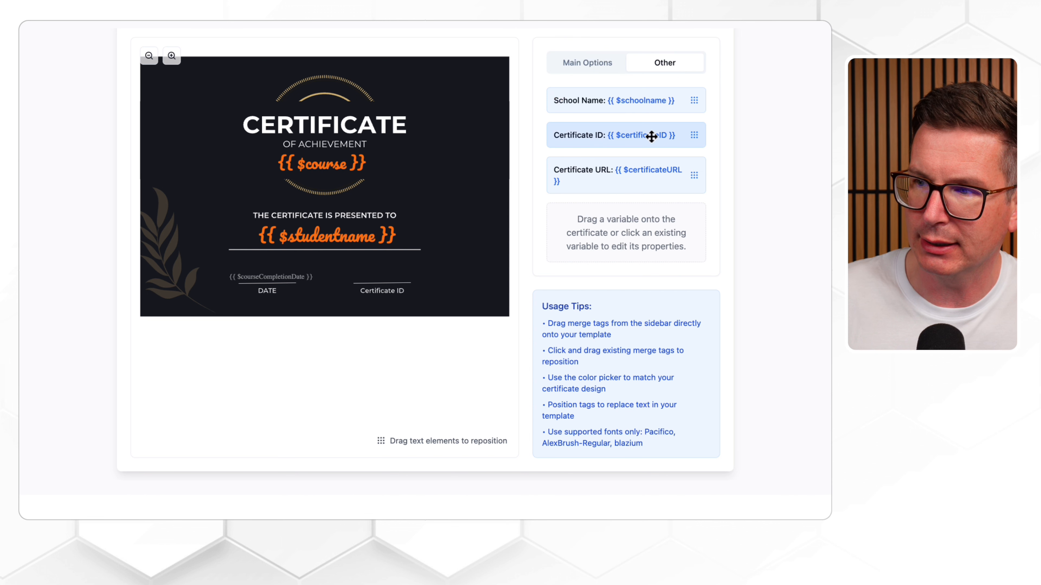
pyautogui.moveTo(651, 136); pyautogui.dragTo(393, 285)
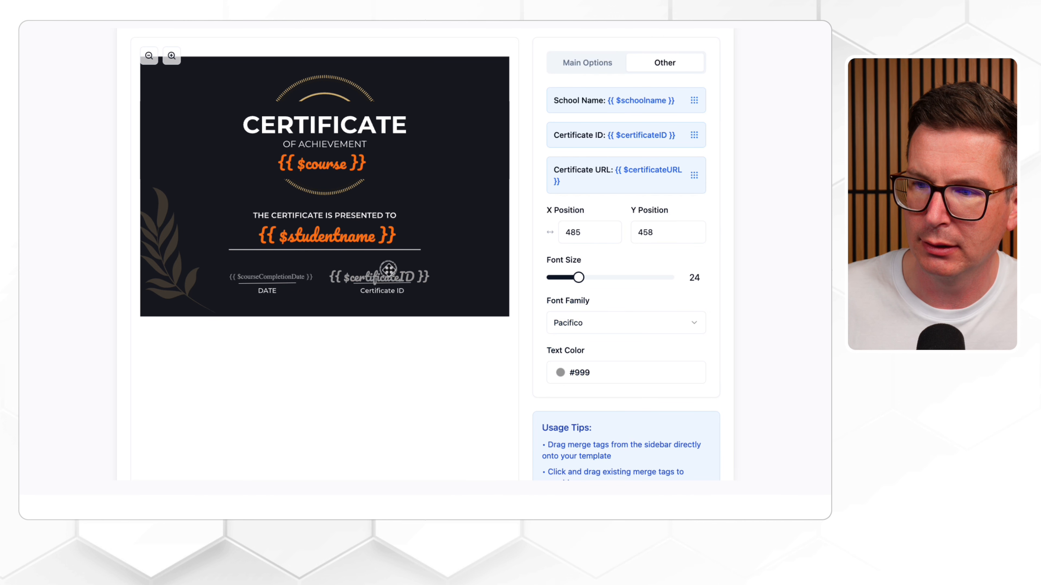
pyautogui.click(590, 327)
pyautogui.click(595, 364)
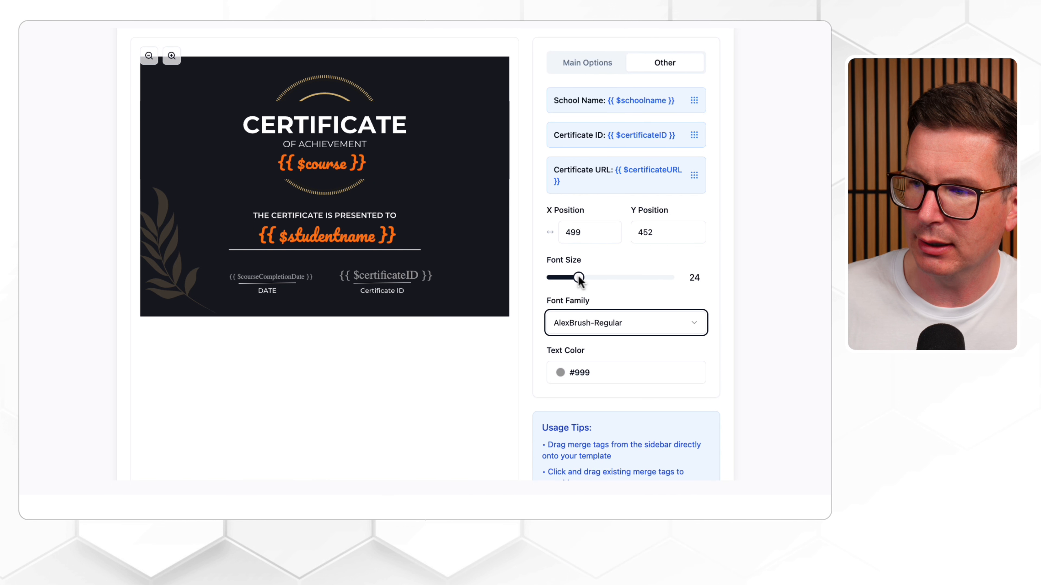
pyautogui.moveTo(578, 278); pyautogui.dragTo(557, 282)
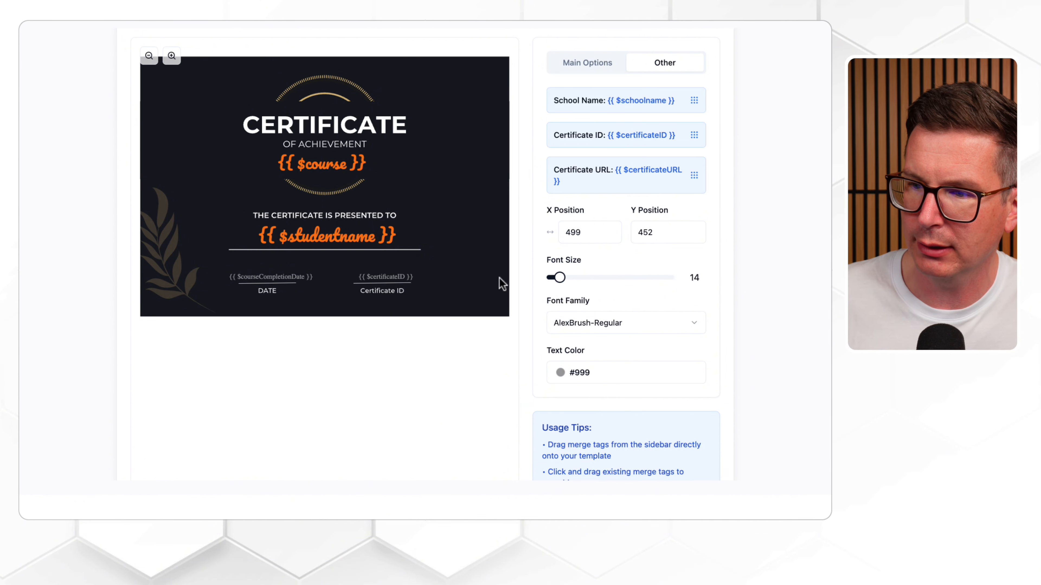
pyautogui.moveTo(384, 277); pyautogui.dragTo(381, 275)
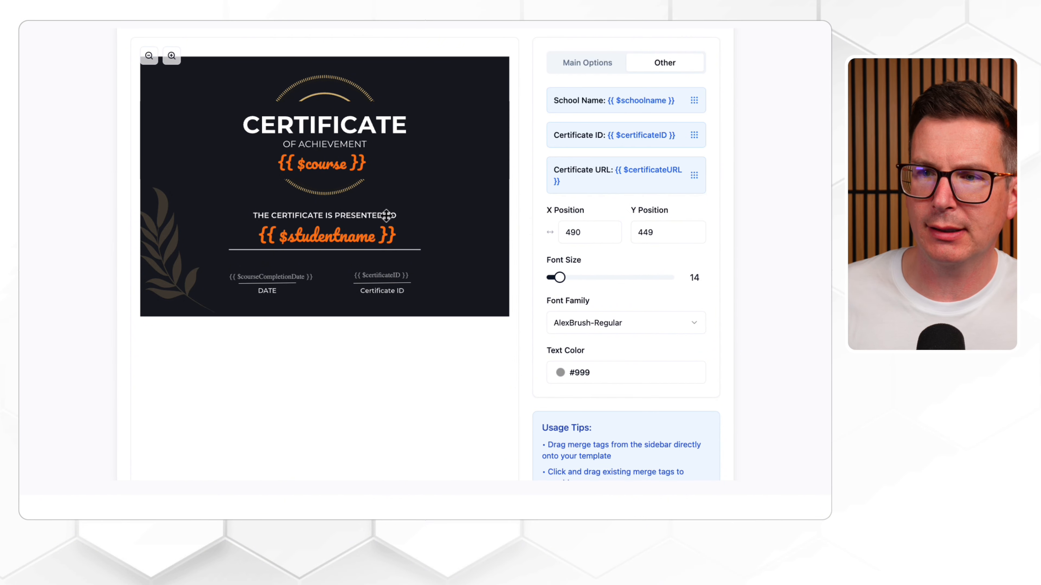
# - Enlarge the course merge tag to font size 36 and reposition it at about X 370, Y 231
pyautogui.moveTo(291, 173); pyautogui.dragTo(173, 258)
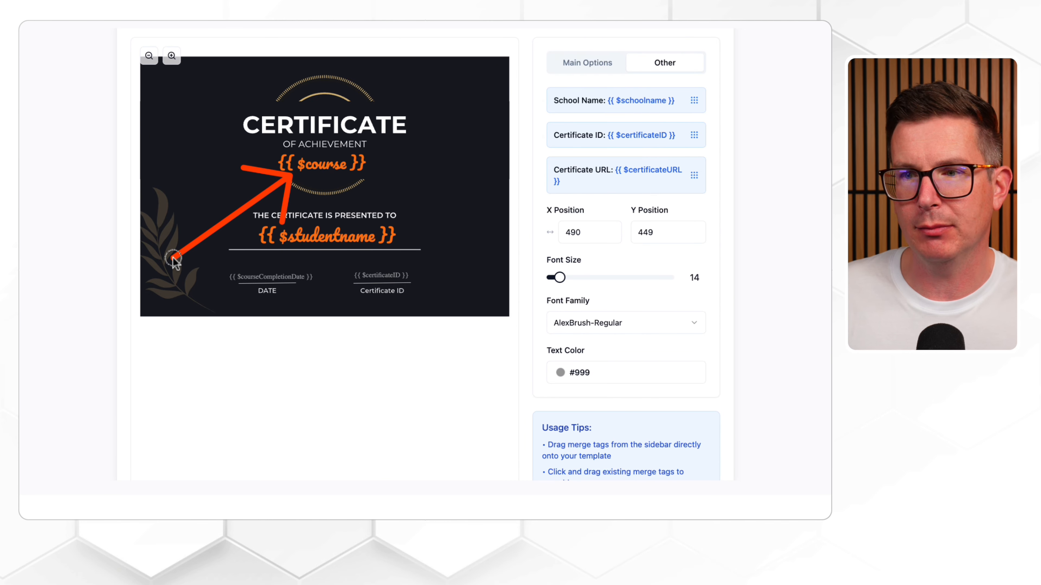
pyautogui.click(327, 165)
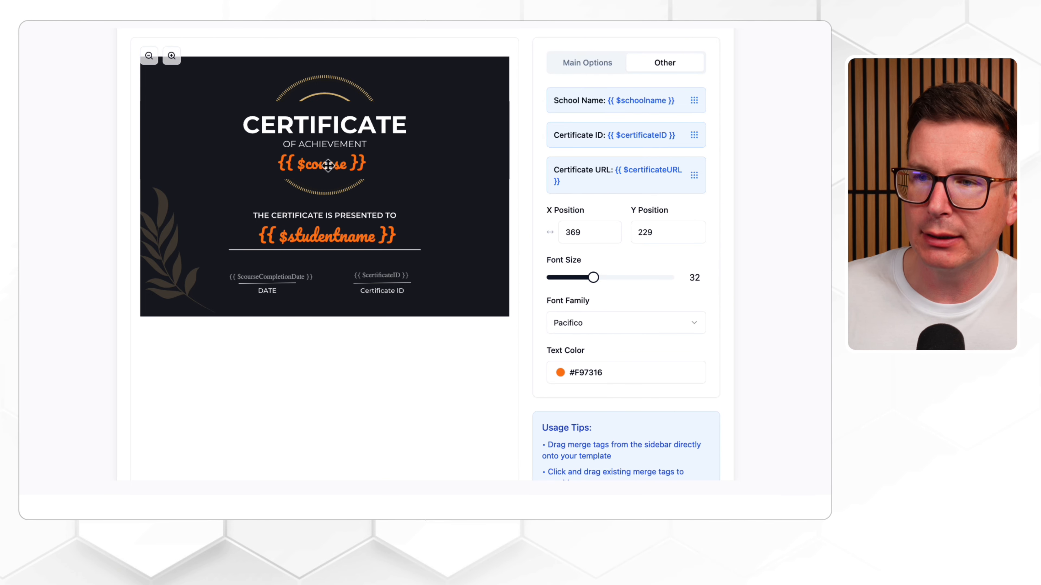
pyautogui.moveTo(594, 279); pyautogui.dragTo(578, 283)
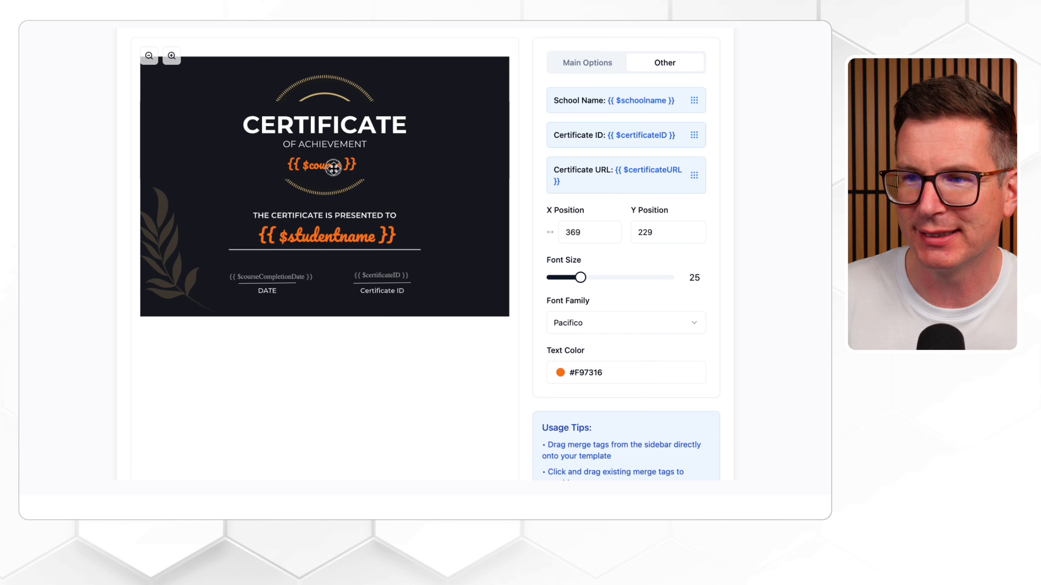
pyautogui.moveTo(333, 167); pyautogui.dragTo(343, 174)
pyautogui.moveTo(584, 280); pyautogui.dragTo(600, 279)
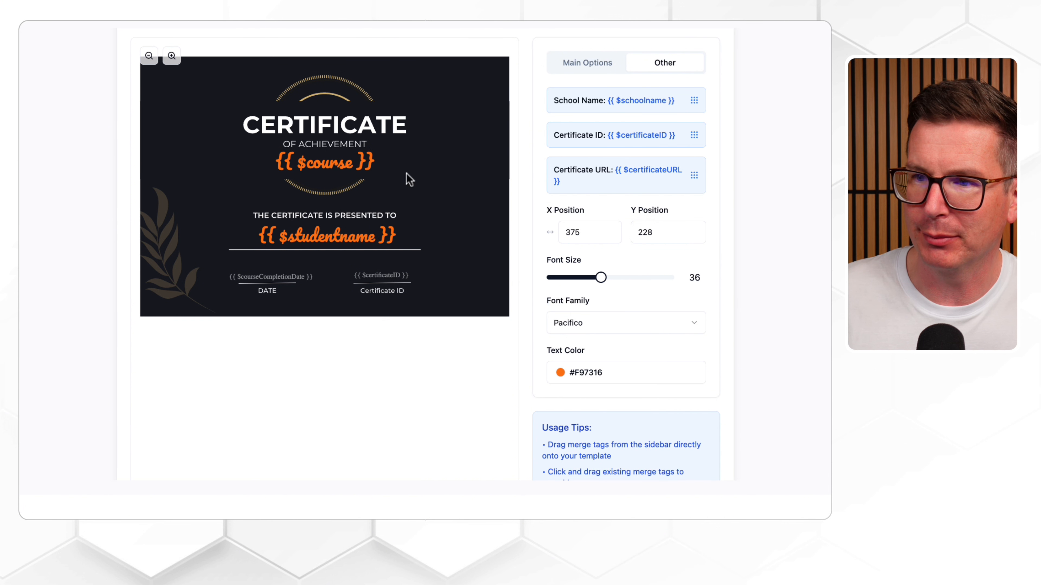
pyautogui.moveTo(335, 165); pyautogui.dragTo(333, 166)
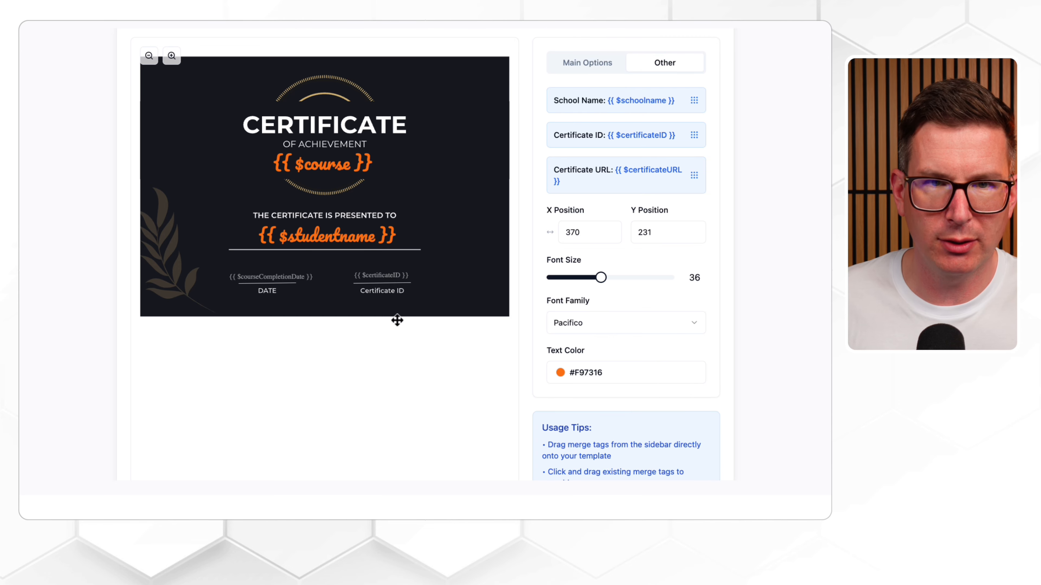
# - Preview the certificate with its merge tags and examine the whole layout
pyautogui.scroll(3, 529, 342)
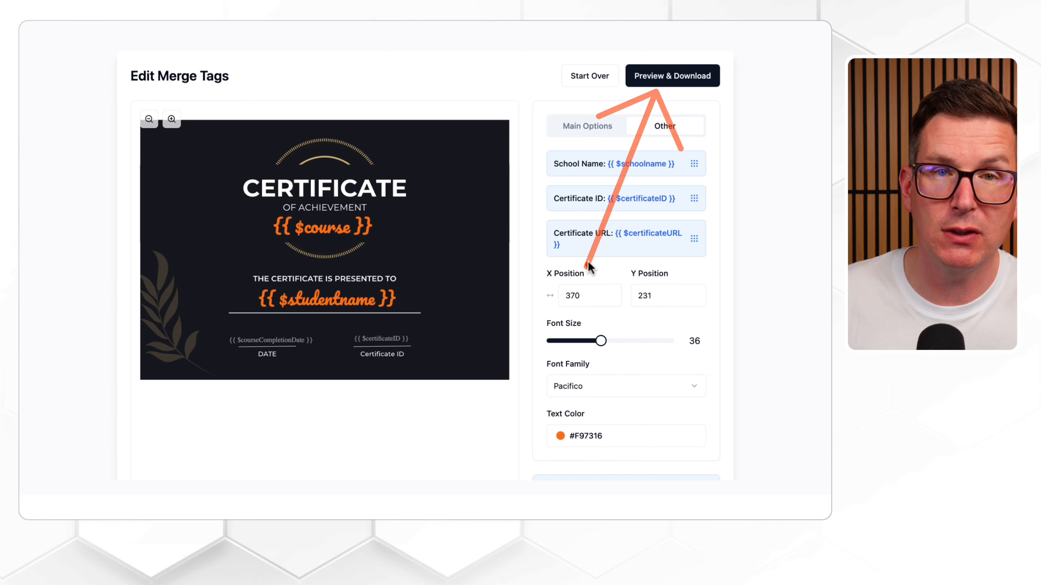
pyautogui.click(664, 76)
pyautogui.scroll(-3, 483, 205)
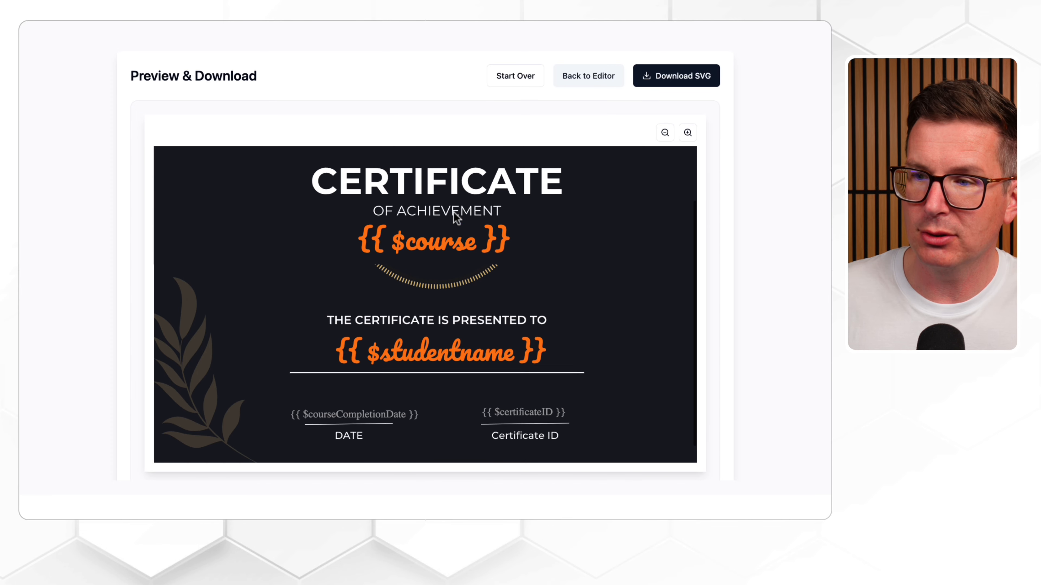
pyautogui.scroll(3, 520, 216)
pyautogui.click(665, 133)
pyautogui.click(665, 133)
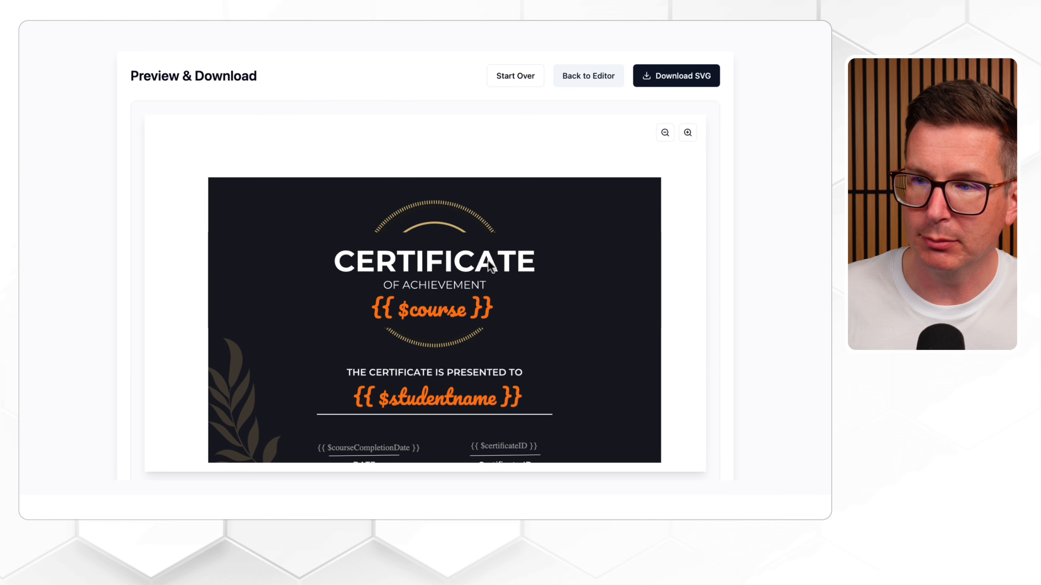
pyautogui.scroll(-1, 488, 261)
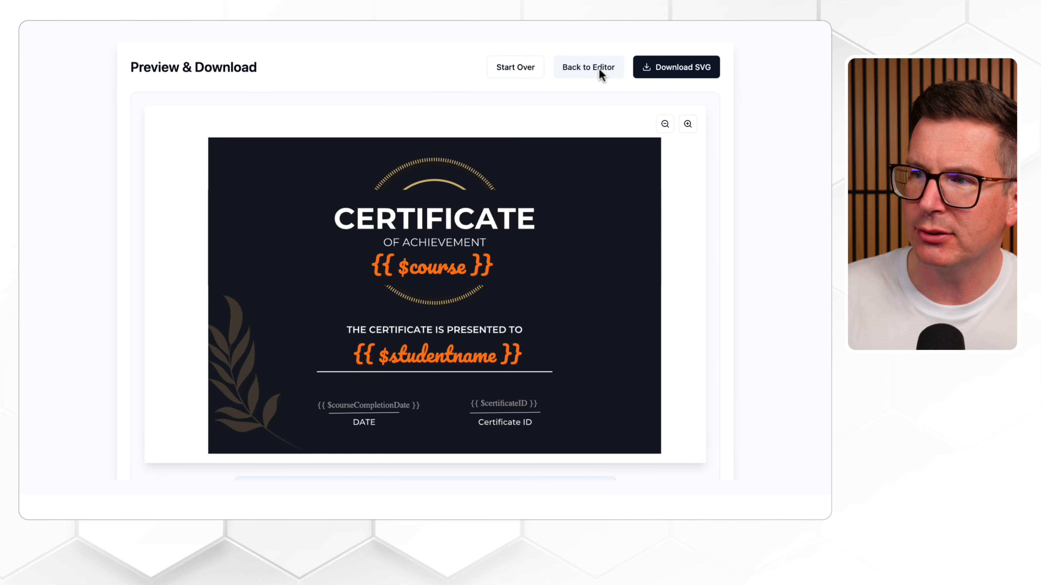
# - Return briefly to the merge tag editor, reopen the preview and download the certificate as an SVG file
pyautogui.click(590, 57)
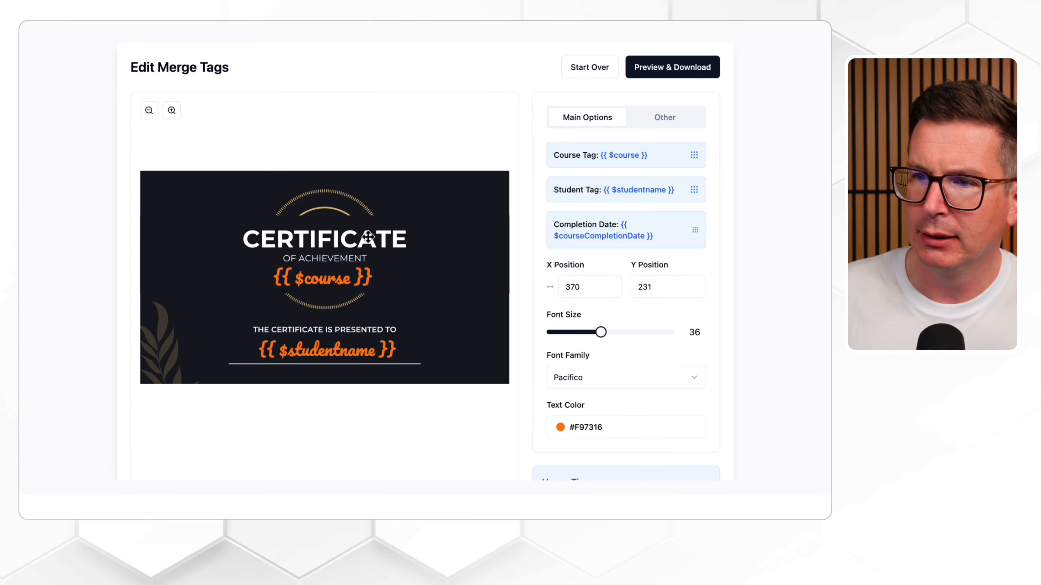
pyautogui.click(677, 69)
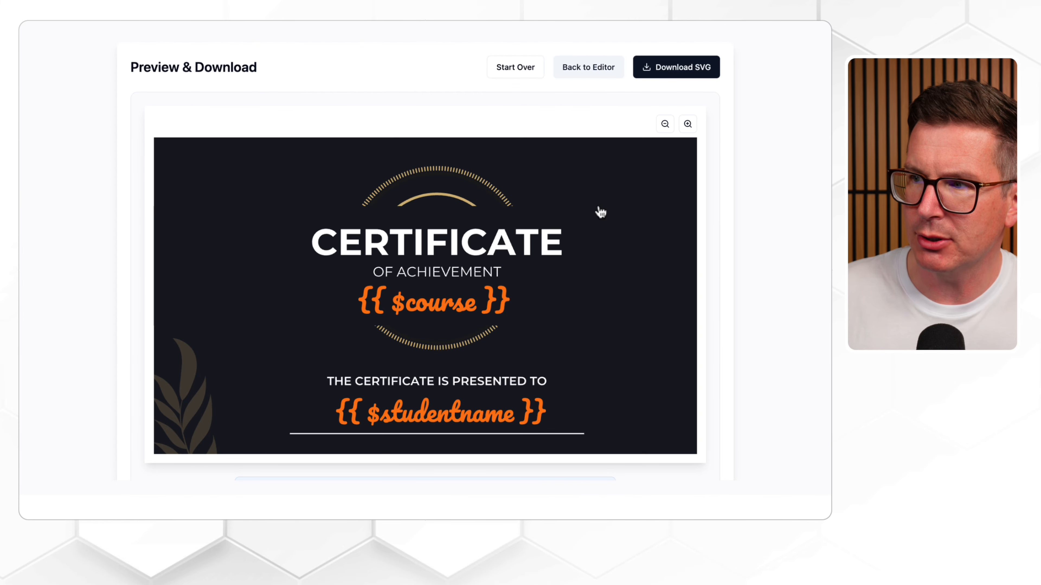
pyautogui.click(675, 67)
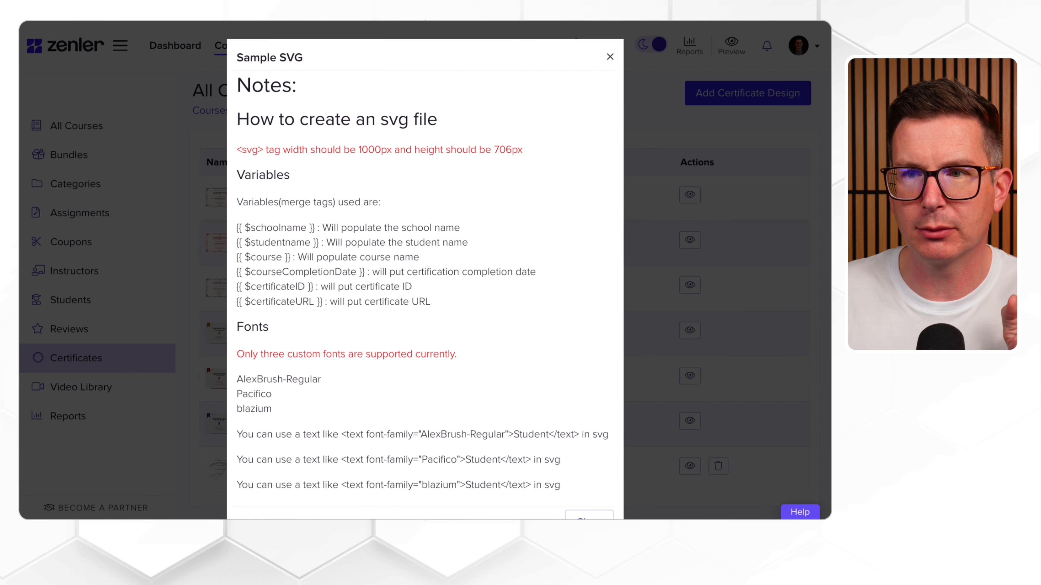
# - Close the sample SVG notes and add a custom certificate template named My-certificate-demo using zenler-certificate-template (2).svg
pyautogui.click(610, 57)
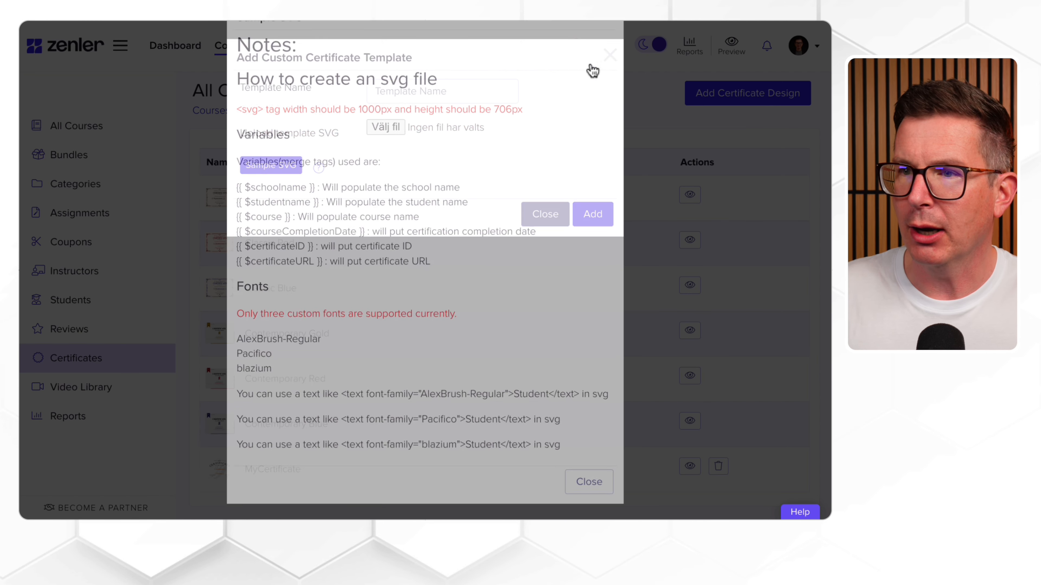
pyautogui.click(569, 223)
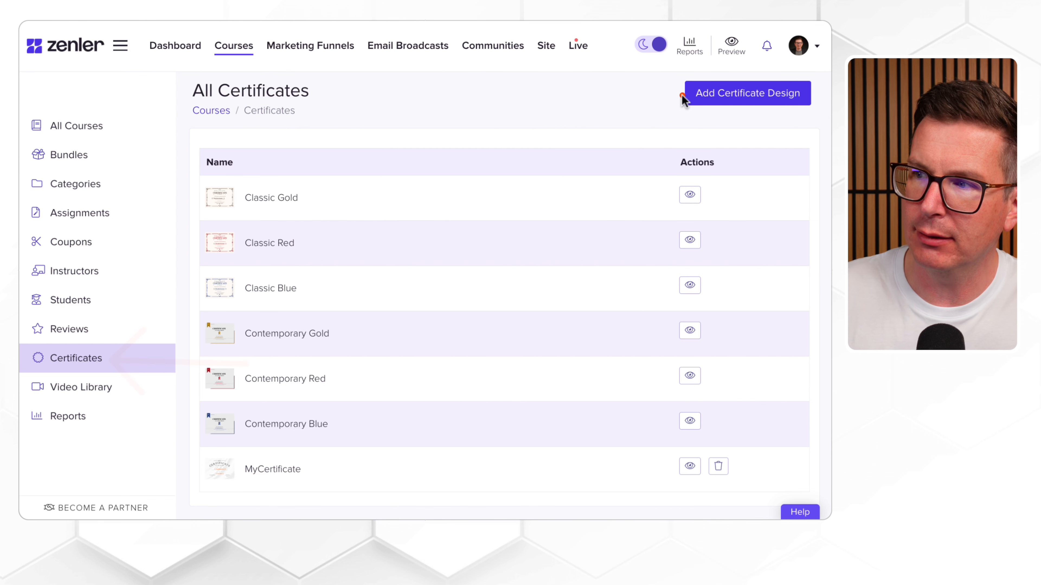
pyautogui.click(788, 106)
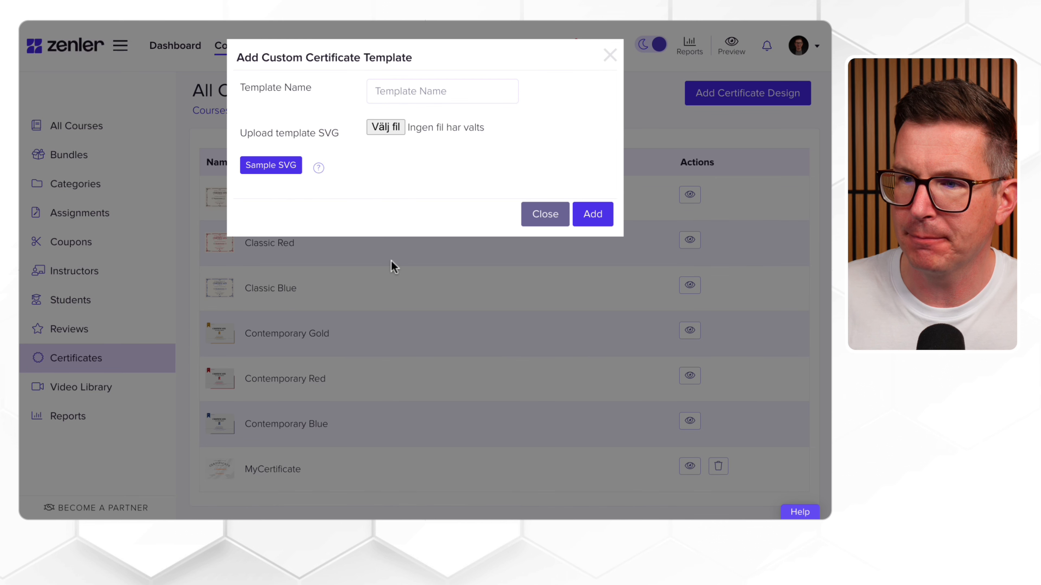
pyautogui.click(407, 90)
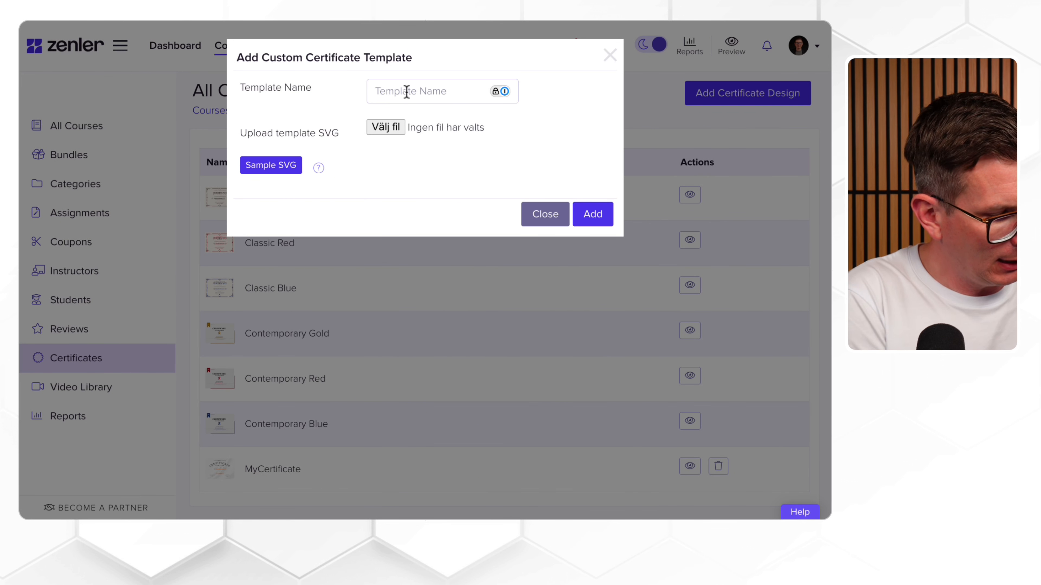
pyautogui.write('My-certificate-demo')
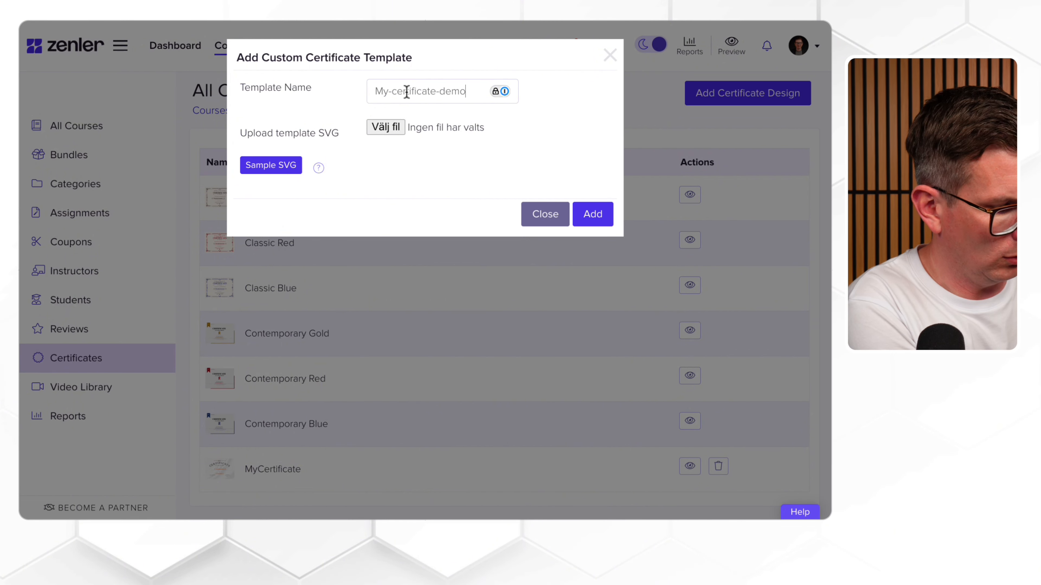
pyautogui.click(797, 14)
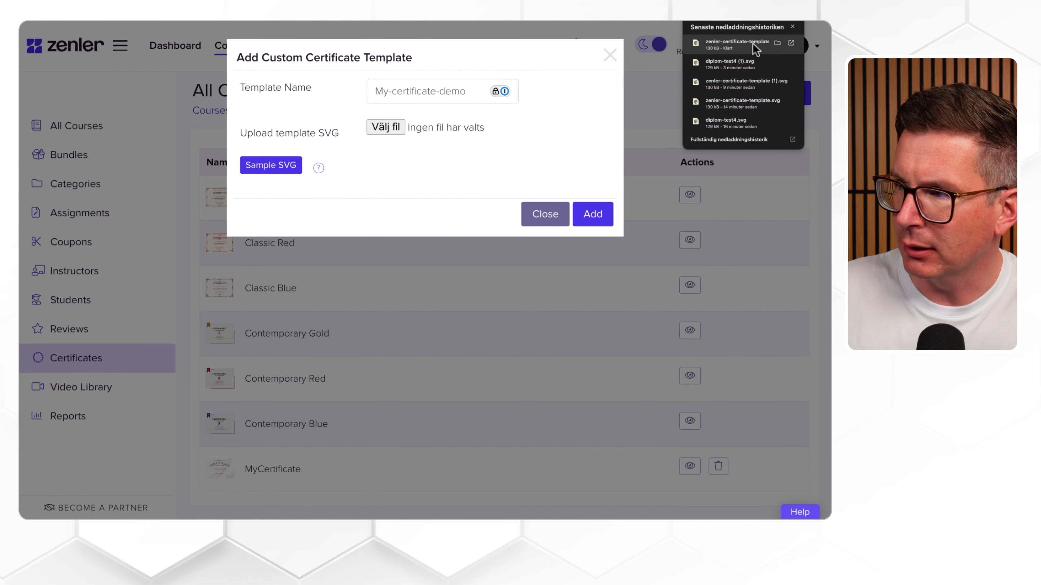
pyautogui.moveTo(753, 44); pyautogui.dragTo(391, 138)
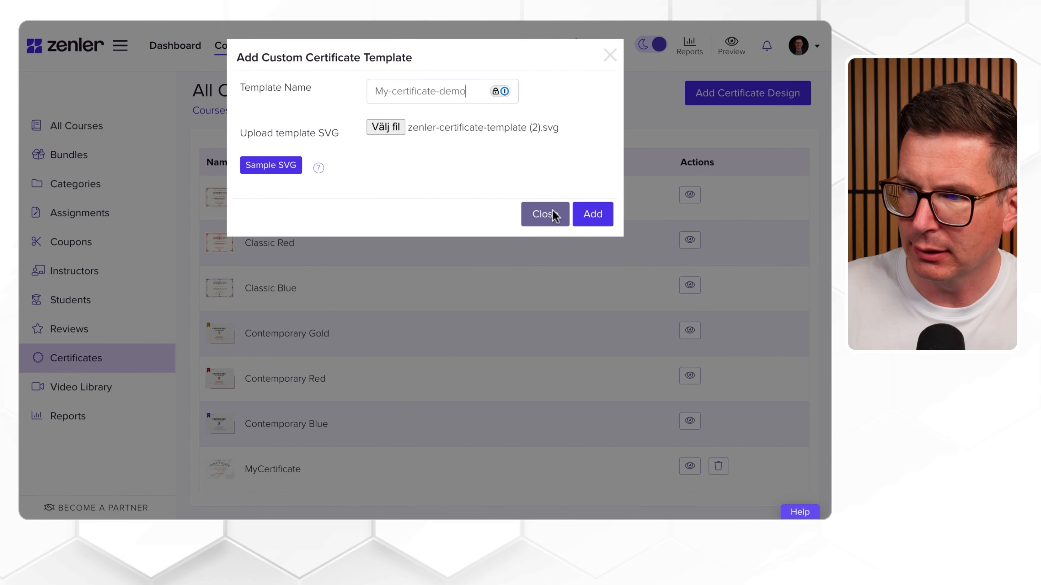
pyautogui.click(590, 217)
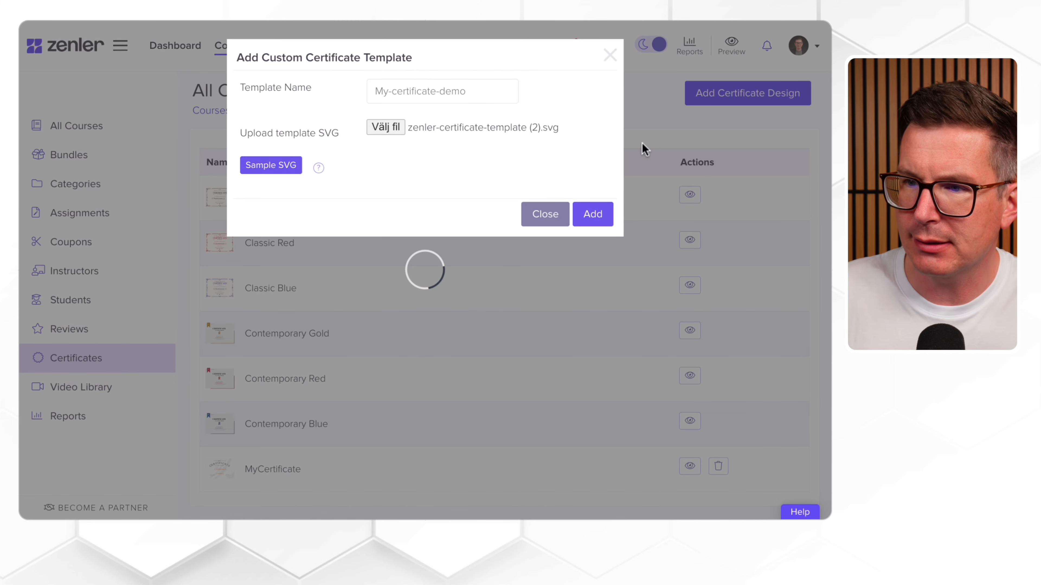
pyautogui.scroll(-2, 370, 245)
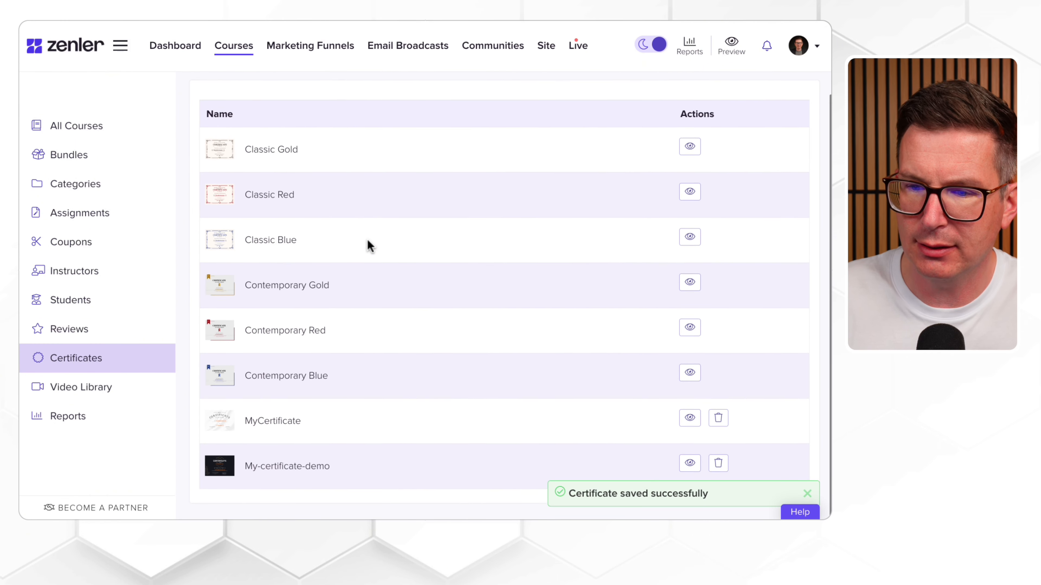
pyautogui.moveTo(308, 455); pyautogui.dragTo(447, 272)
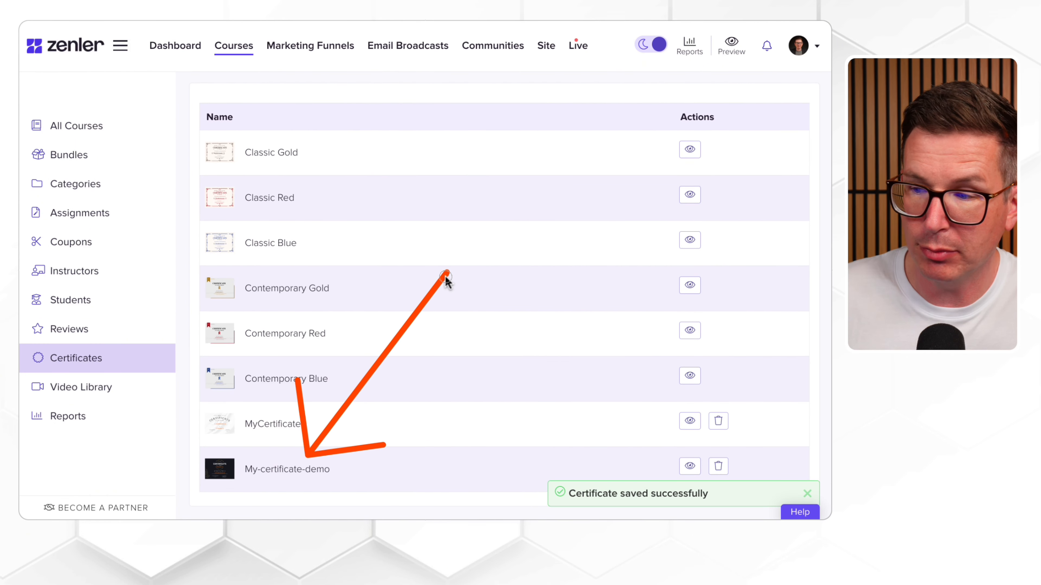
pyautogui.moveTo(317, 414)
pyautogui.mouseDown()
pyautogui.moveTo(495, 348)
pyautogui.moveTo(497, 236)
pyautogui.moveTo(542, 221)
pyautogui.mouseUp()
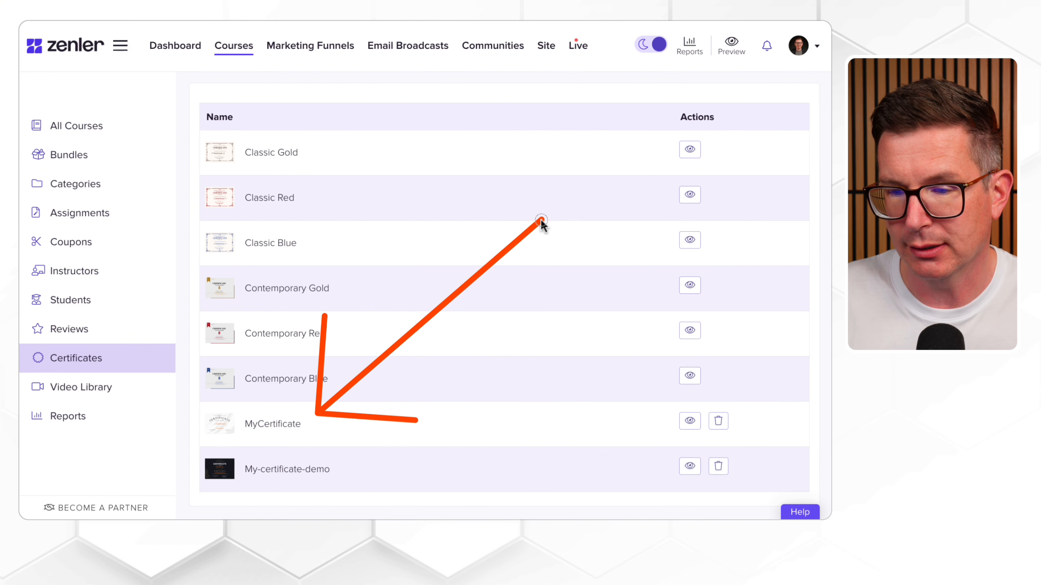
pyautogui.moveTo(312, 461); pyautogui.dragTo(484, 336)
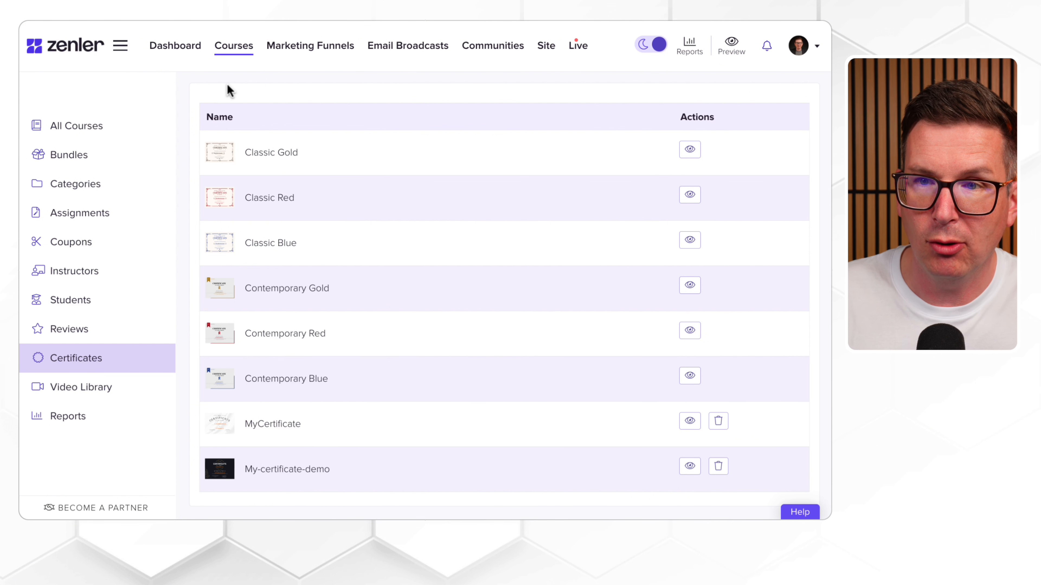
# - Open the AI Automation for beginners course from the list of all courses
pyautogui.scroll(2, 229, 91)
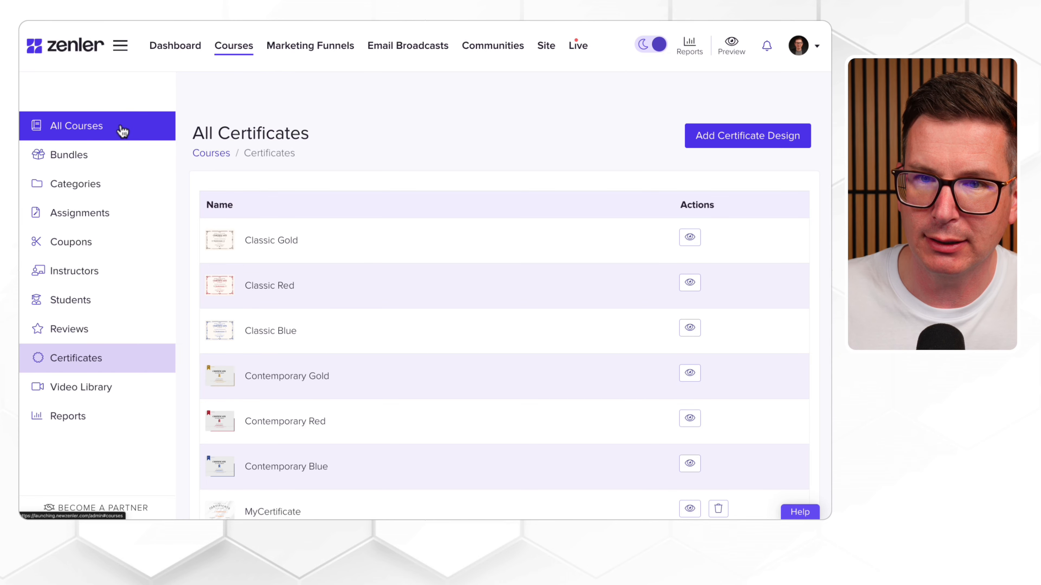
pyautogui.click(93, 127)
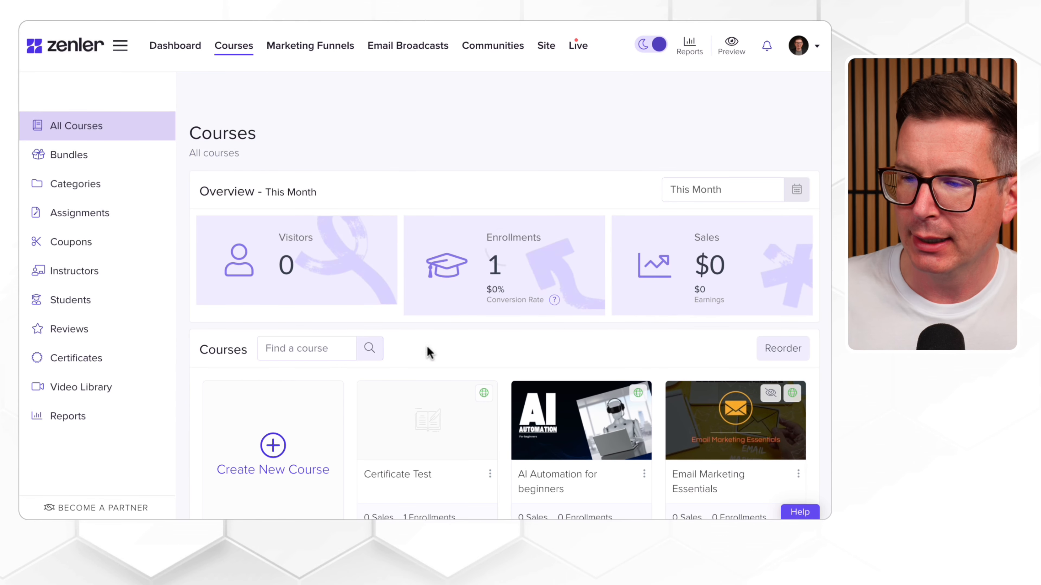
pyautogui.click(556, 485)
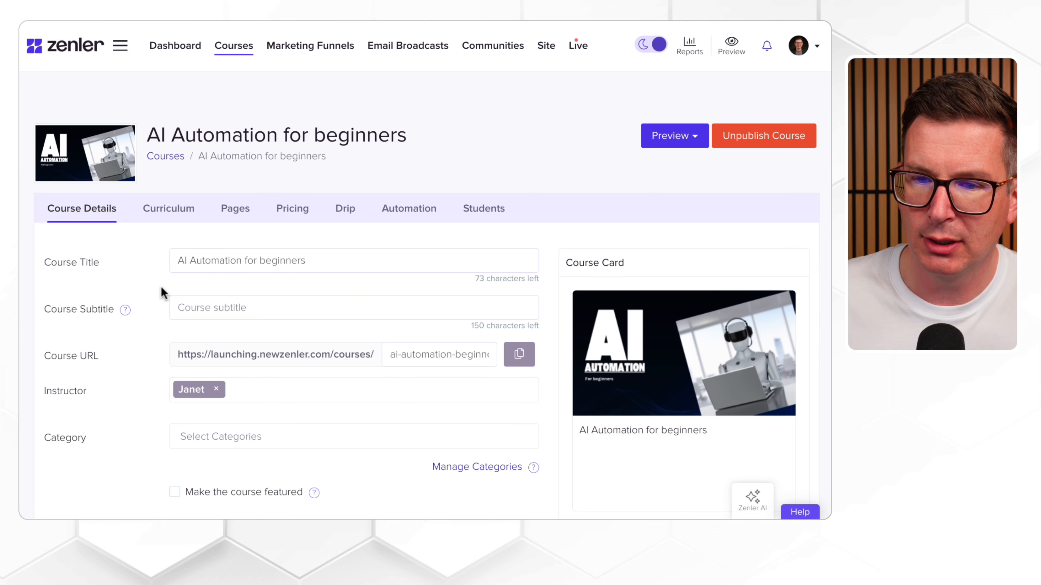
# - Set the certificate design of the AI Automation for beginners course to My-certificate-demo and save the course
pyautogui.scroll(-8, 137, 260)
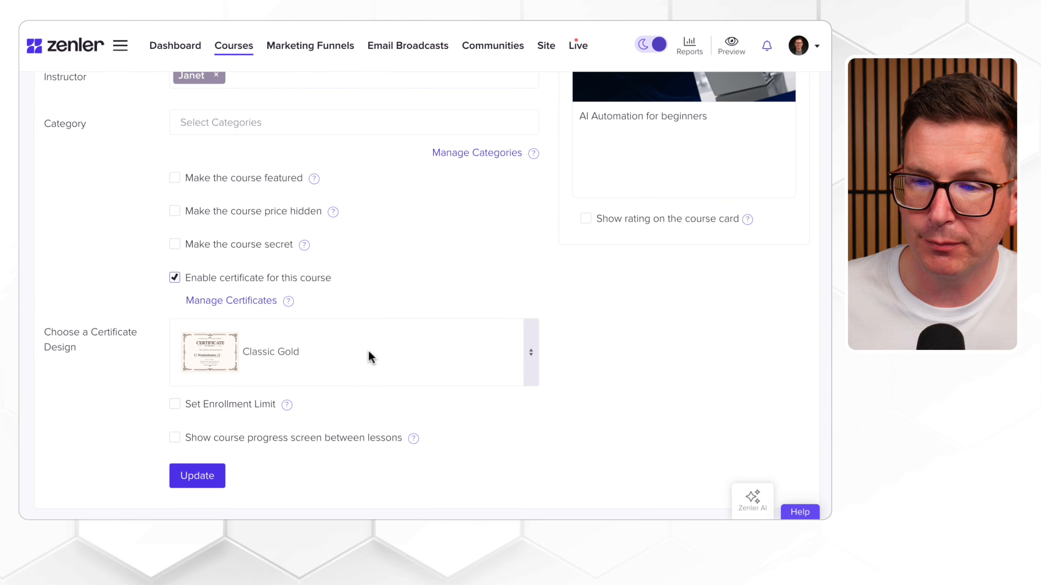
pyautogui.click(314, 360)
pyautogui.scroll(-5, 345, 273)
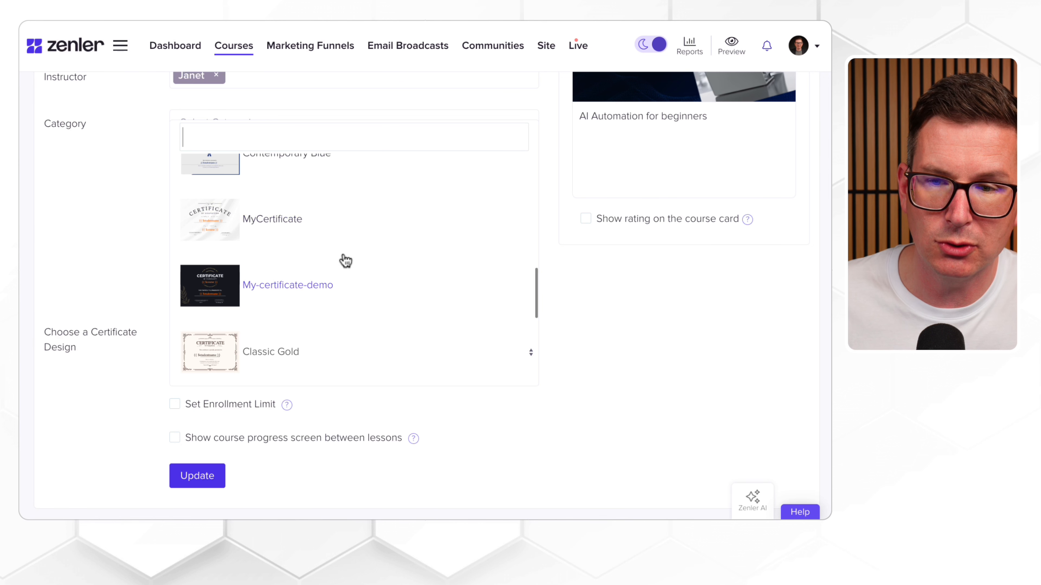
pyautogui.click(295, 285)
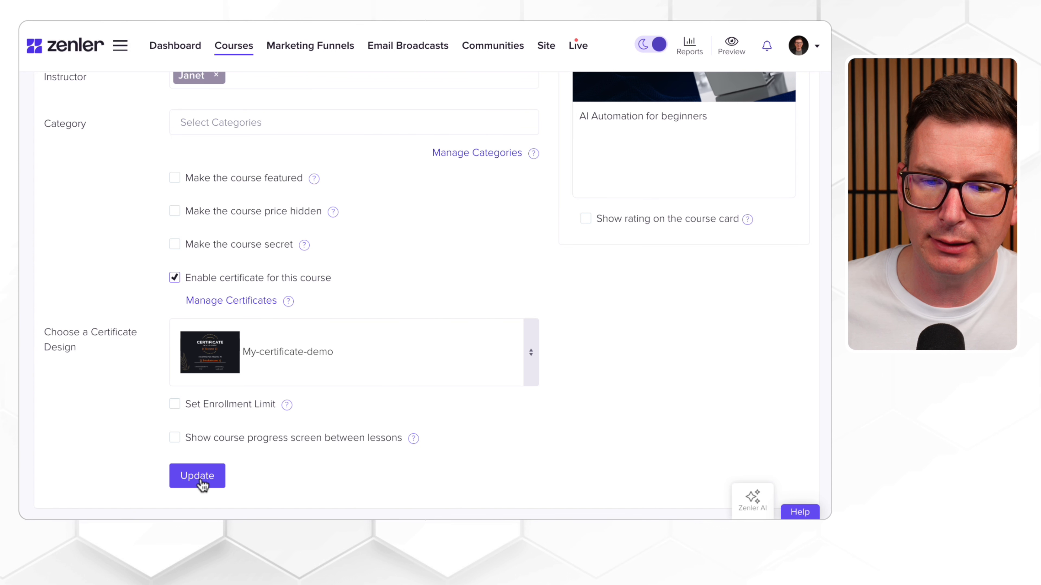
pyautogui.click(193, 477)
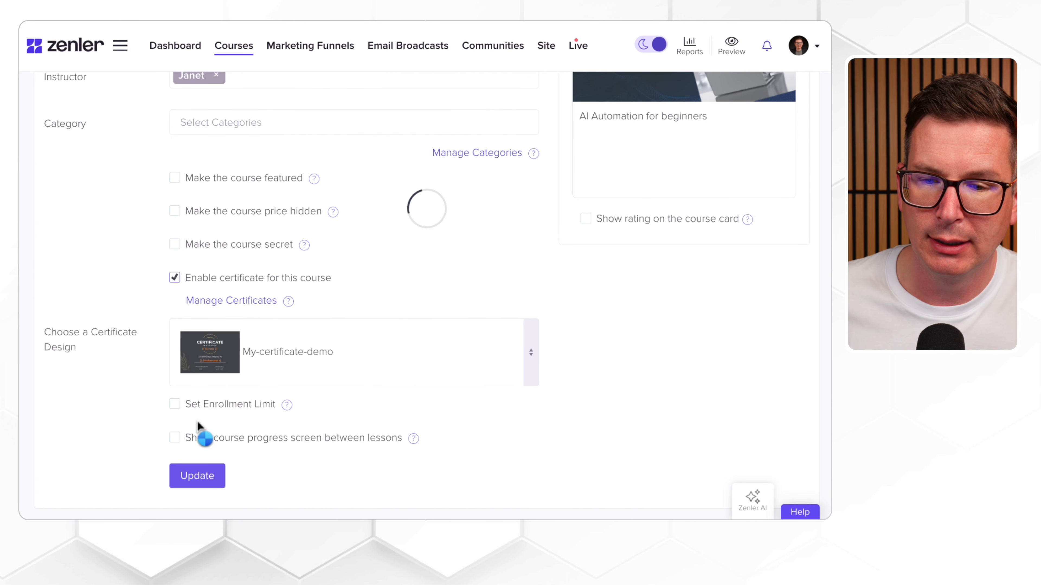
# - Reopen the course's certificate design choices to look them over, keeping My-certificate-demo selected
pyautogui.click(160, 431)
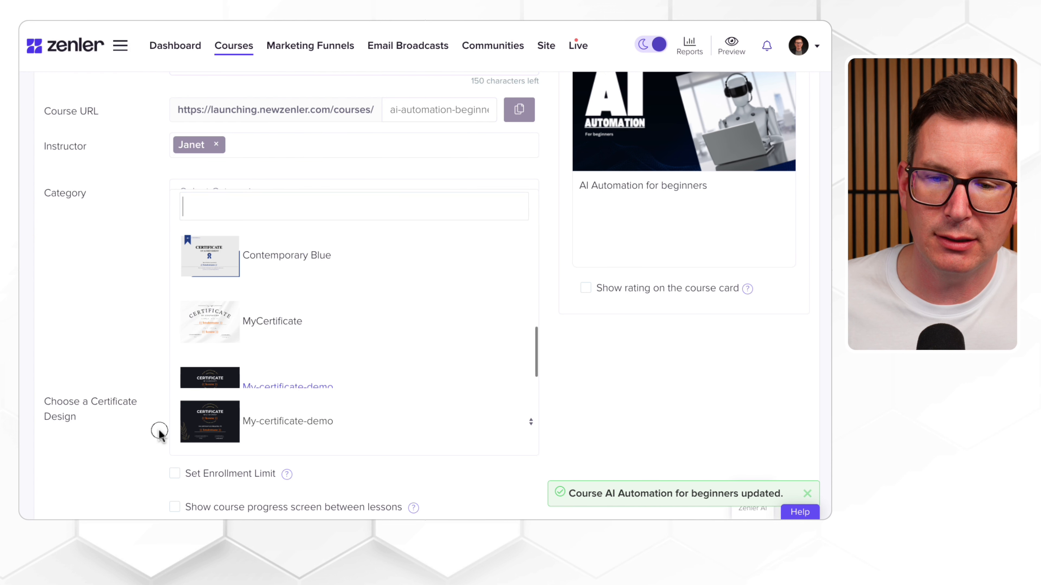
pyautogui.click(206, 370)
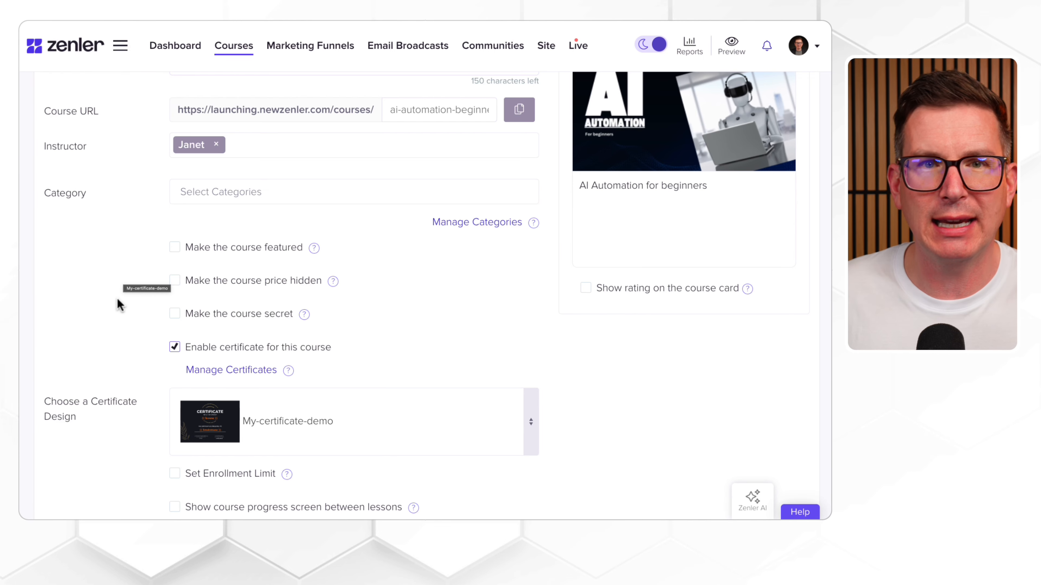
pyautogui.scroll(6, 115, 300)
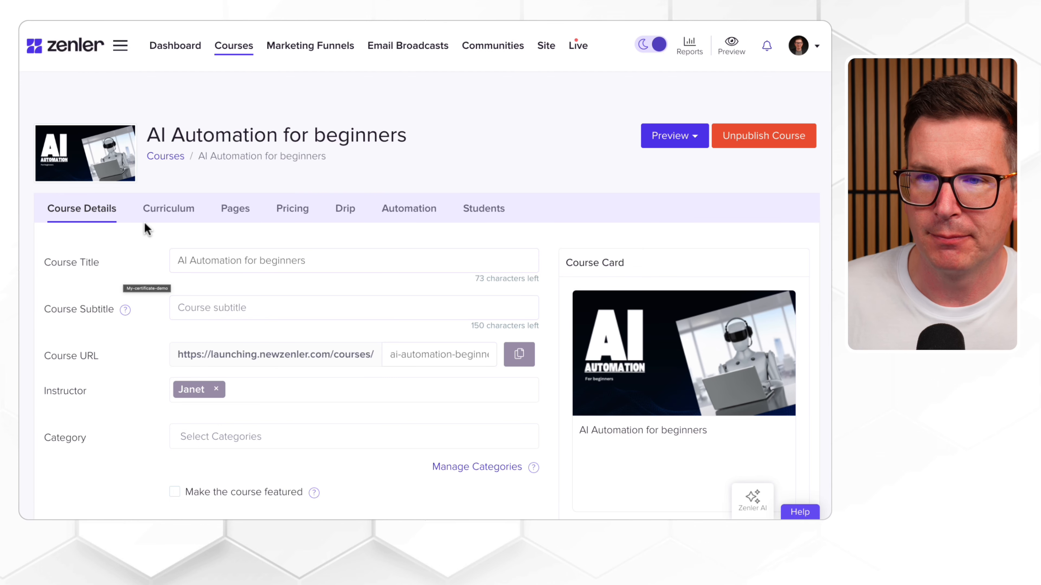
# - Return to the course list and open the course details of the Certificate Test course
pyautogui.click(172, 157)
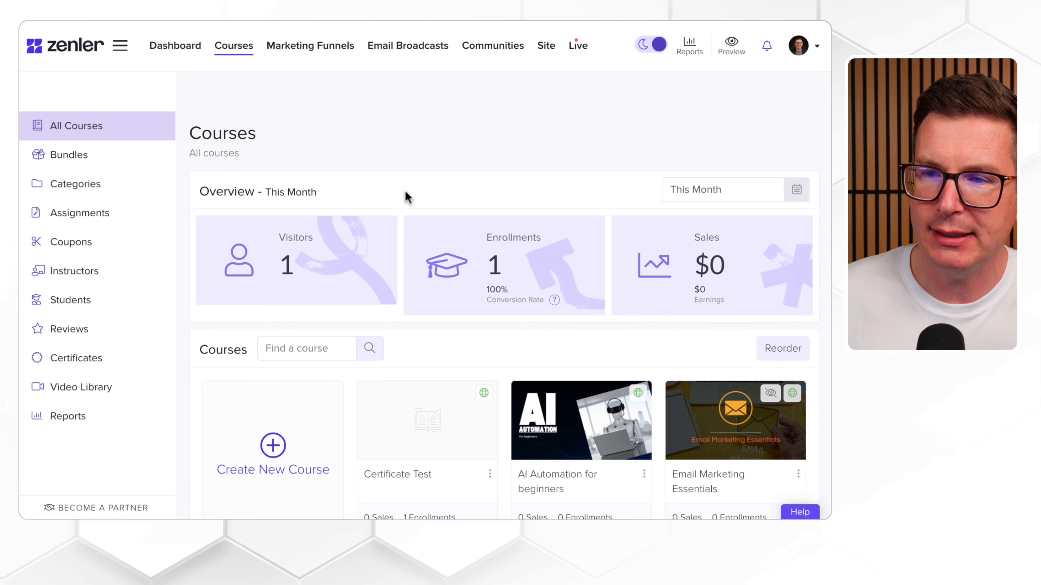
pyautogui.scroll(-4, 407, 197)
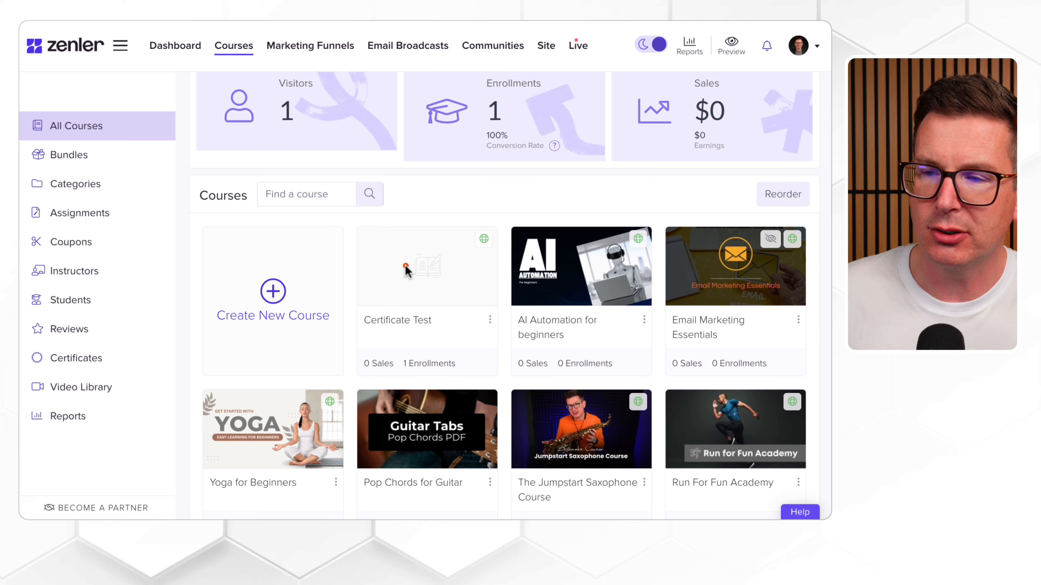
pyautogui.moveTo(404, 266); pyautogui.dragTo(405, 111)
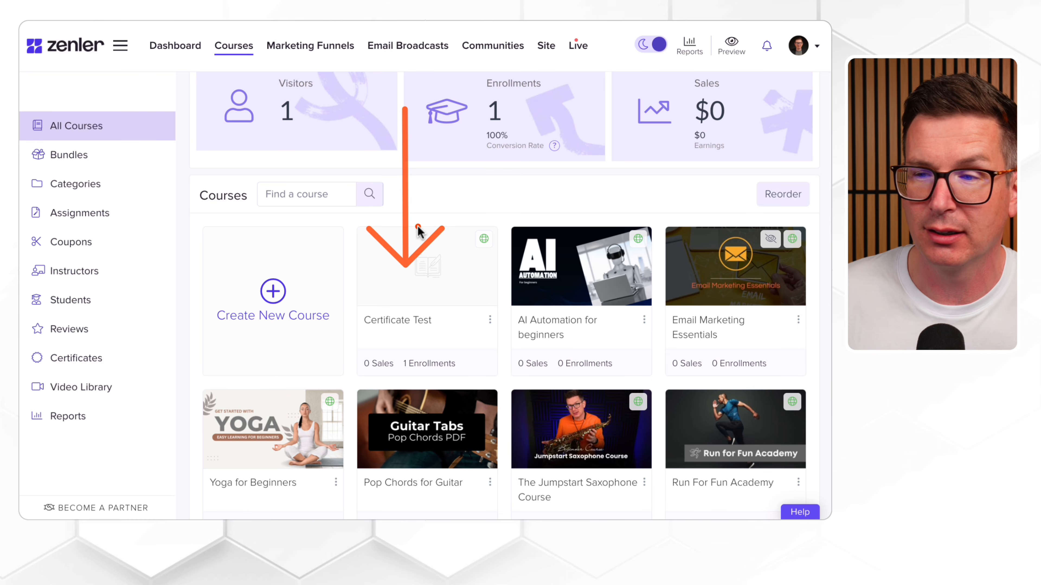
pyautogui.click(404, 271)
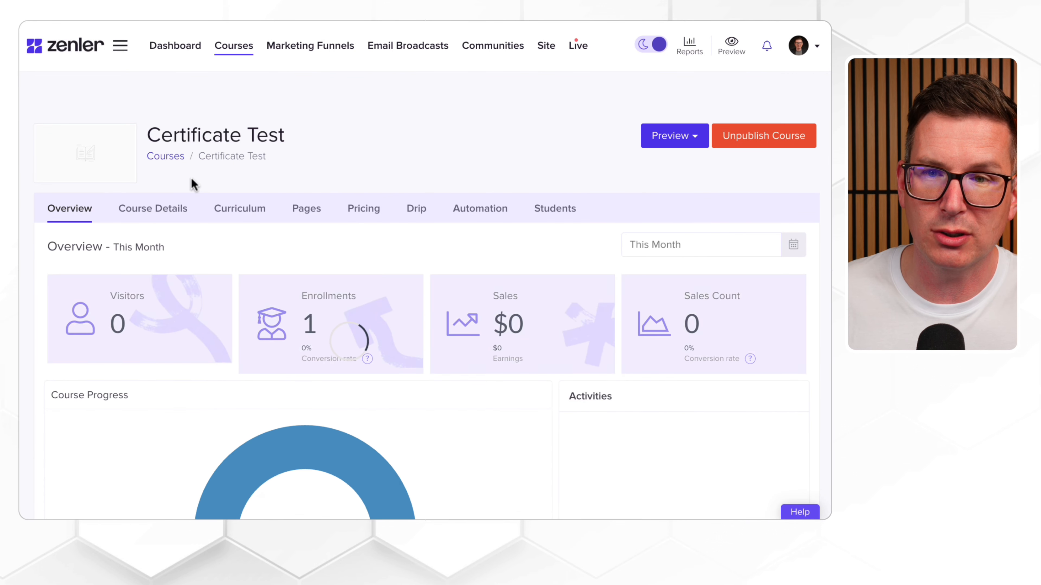
pyautogui.moveTo(148, 192); pyautogui.dragTo(152, 103)
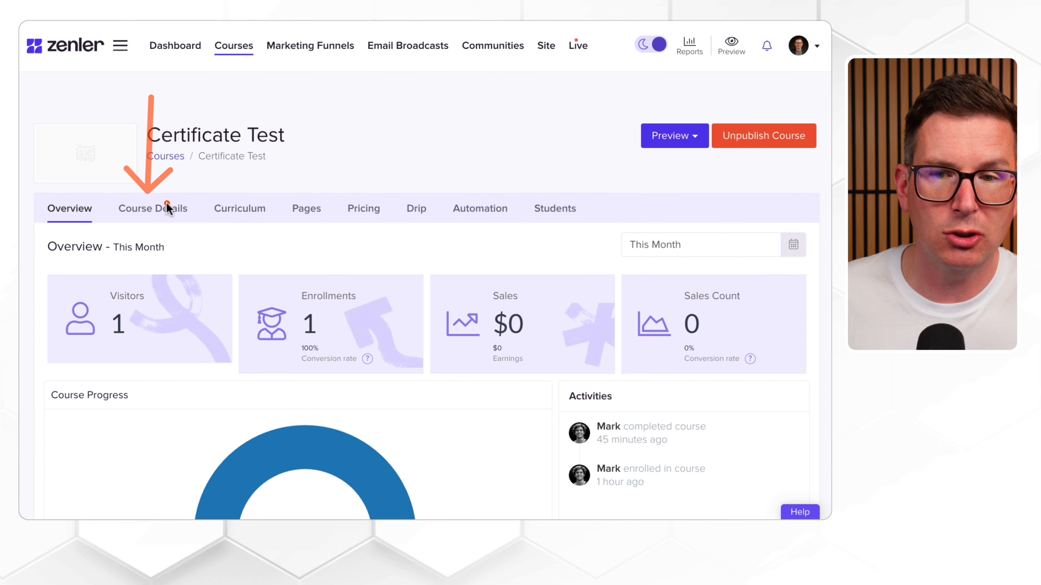
pyautogui.click(161, 216)
# - Choose My-certificate-demo as the certificate design for the Certificate Test course and save the course
pyautogui.scroll(-5, 160, 233)
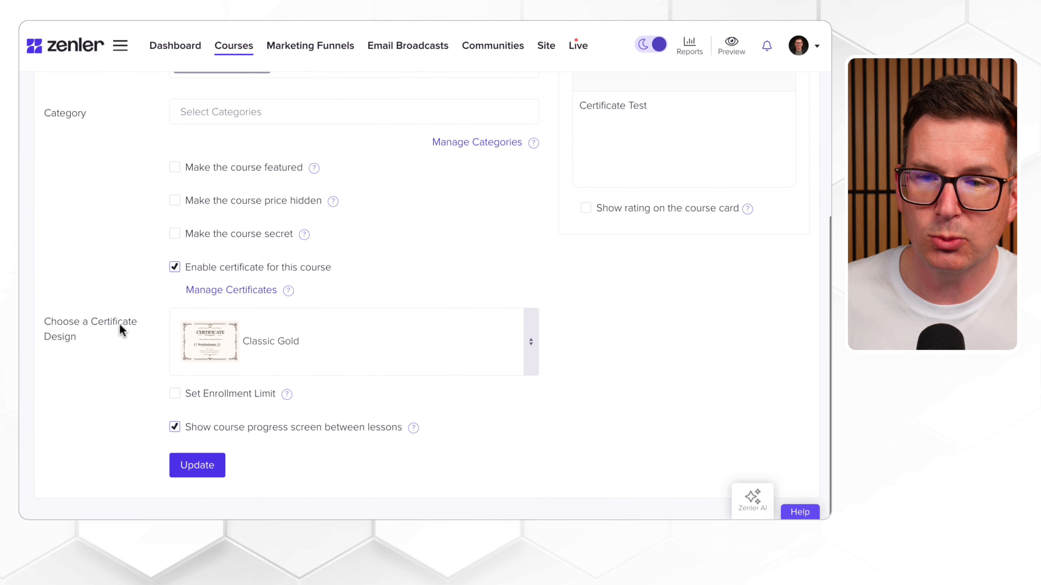
pyautogui.click(253, 355)
pyautogui.scroll(-6, 289, 235)
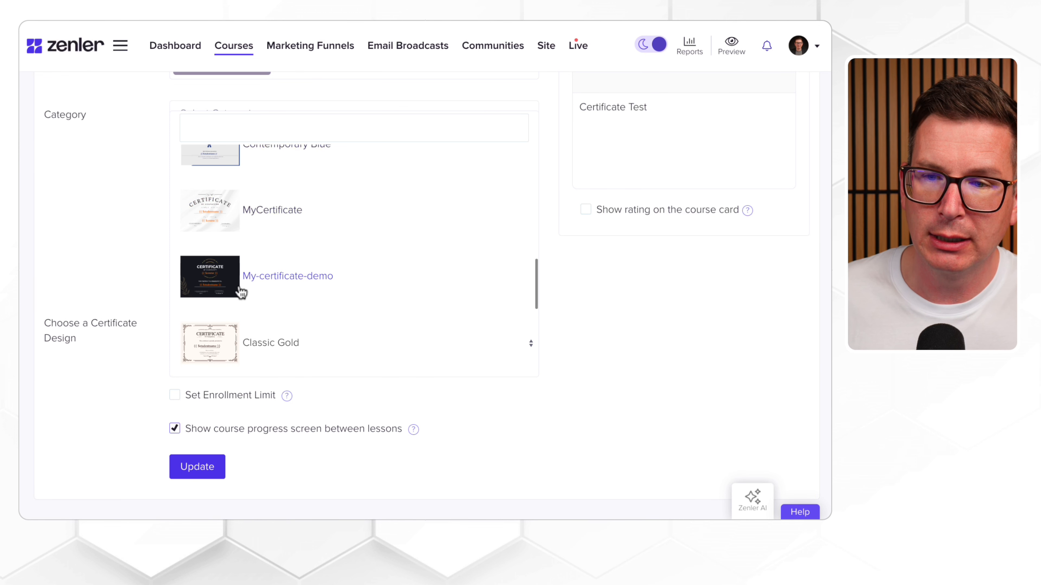
pyautogui.click(223, 287)
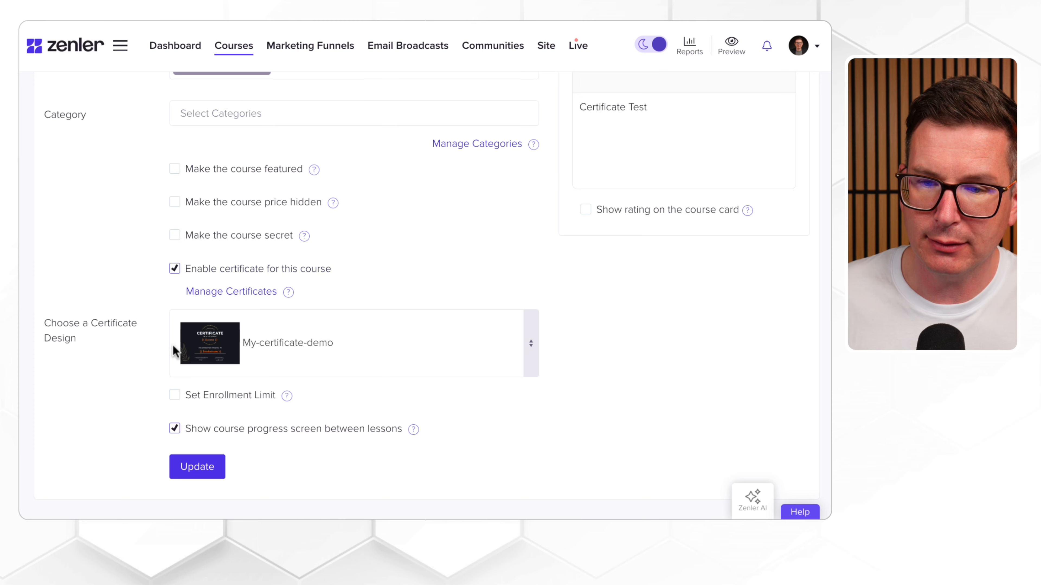
pyautogui.click(195, 467)
# - Save Untitled Section in the Certificate Test curriculum without renaming it, and unpublish the course
pyautogui.scroll(2, 128, 204)
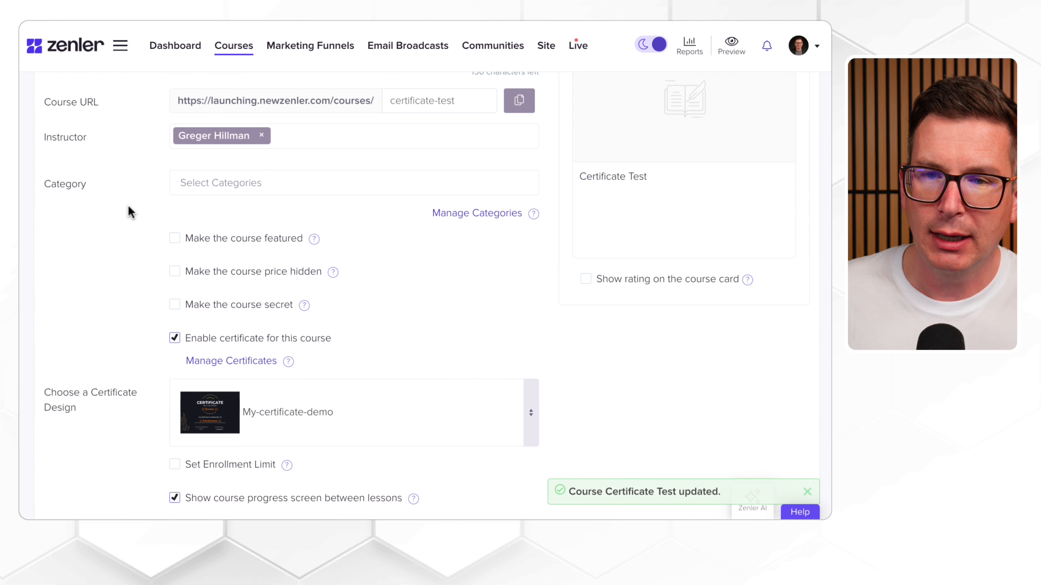
pyautogui.scroll(5, 128, 204)
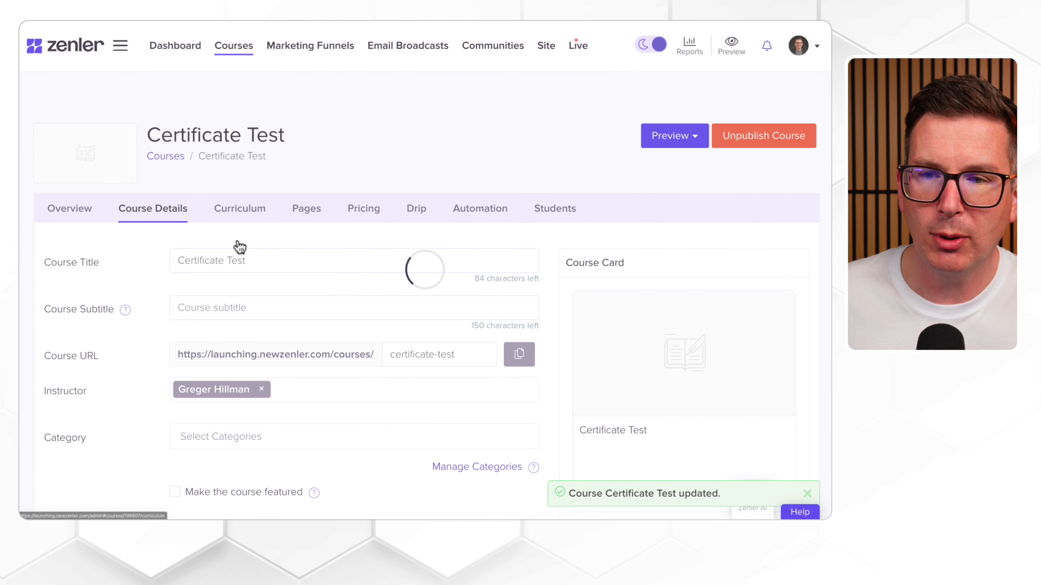
pyautogui.click(240, 222)
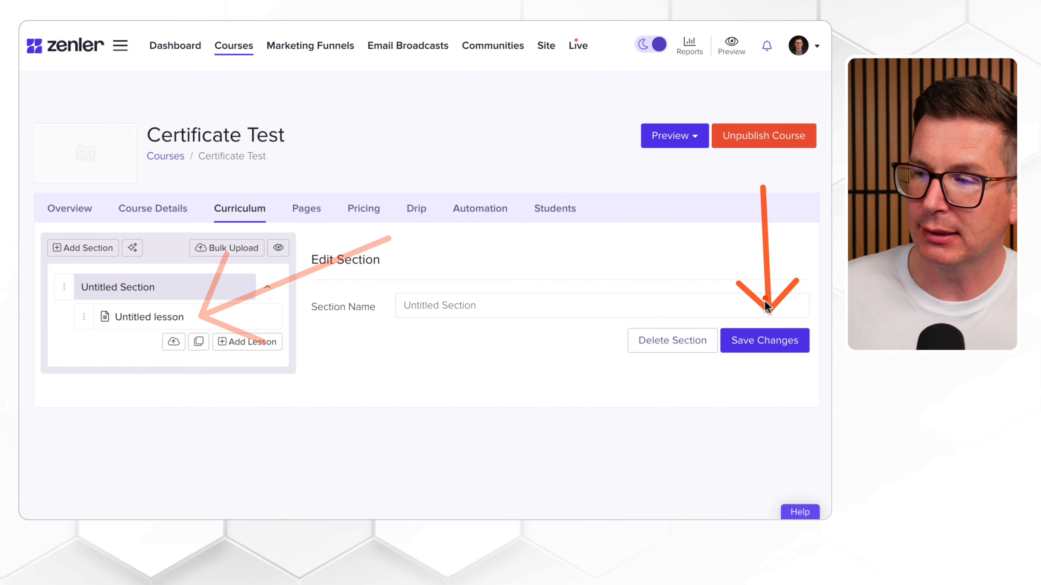
pyautogui.click(766, 347)
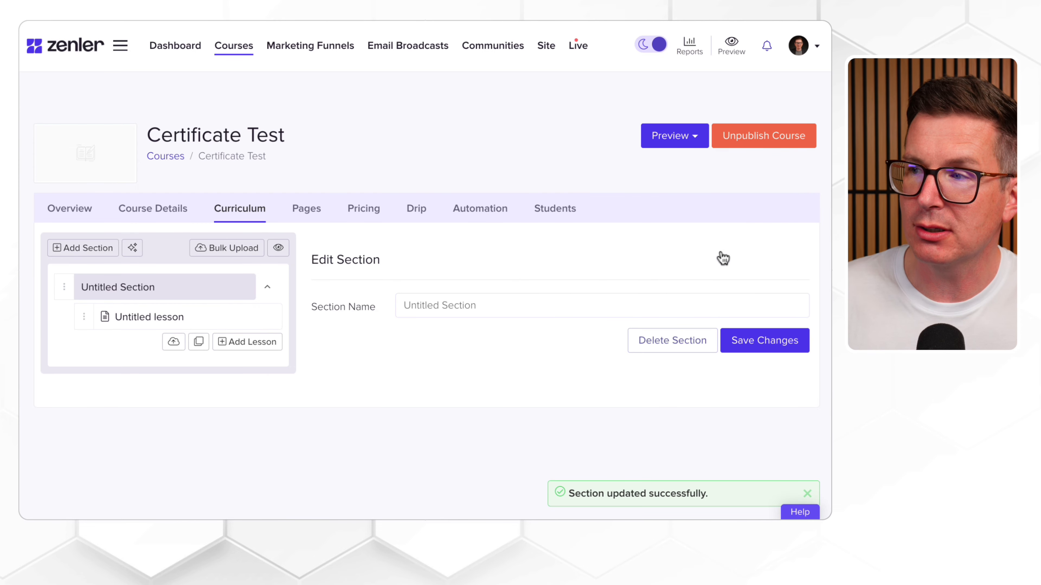
pyautogui.click(790, 138)
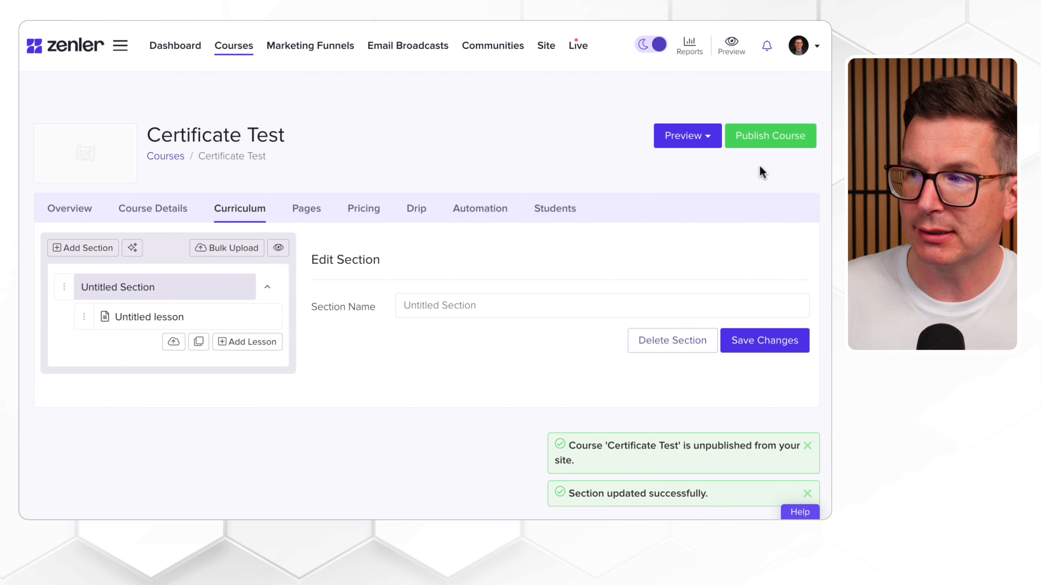
# - Publish the Certificate Test course and return to the list of all courses
pyautogui.click(773, 139)
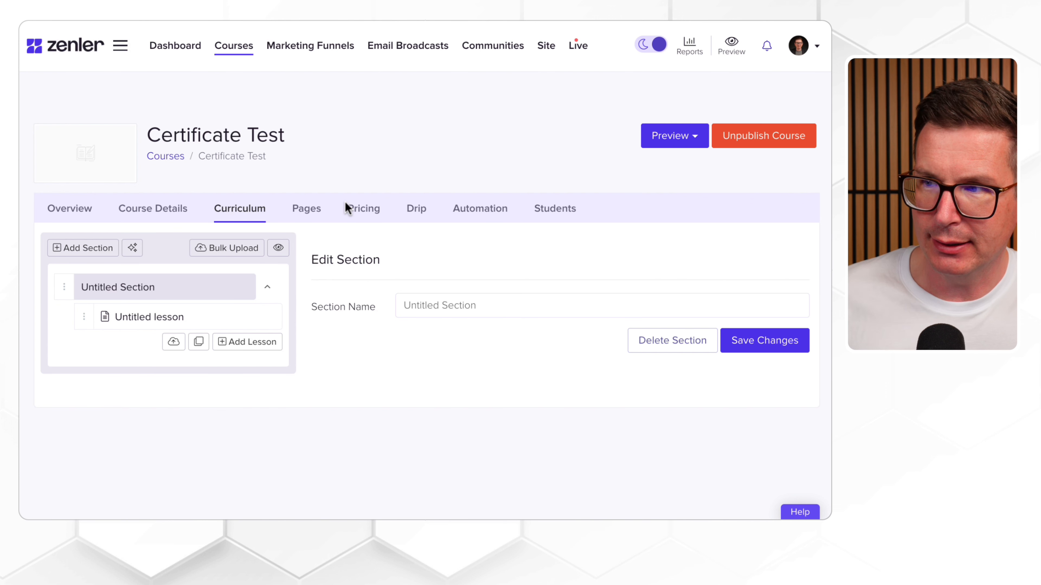
pyautogui.click(544, 46)
pyautogui.click(82, 426)
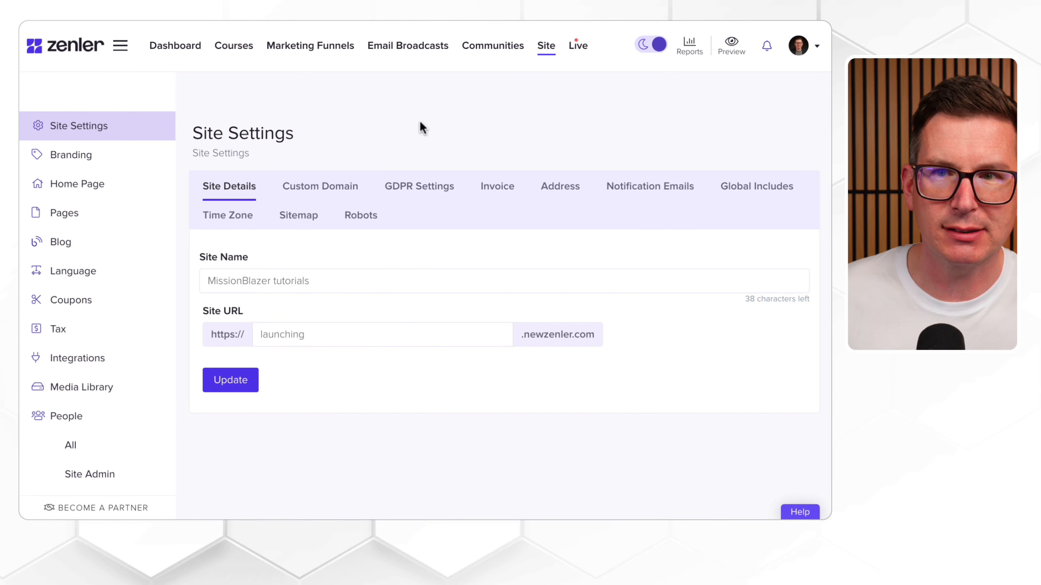
pyautogui.click(234, 45)
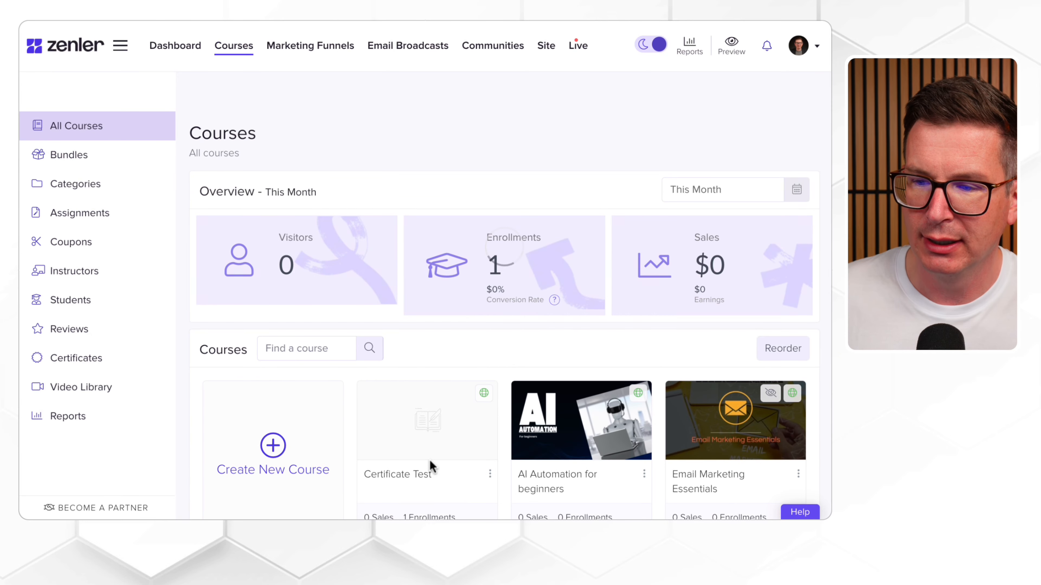
pyautogui.scroll(-5, 430, 466)
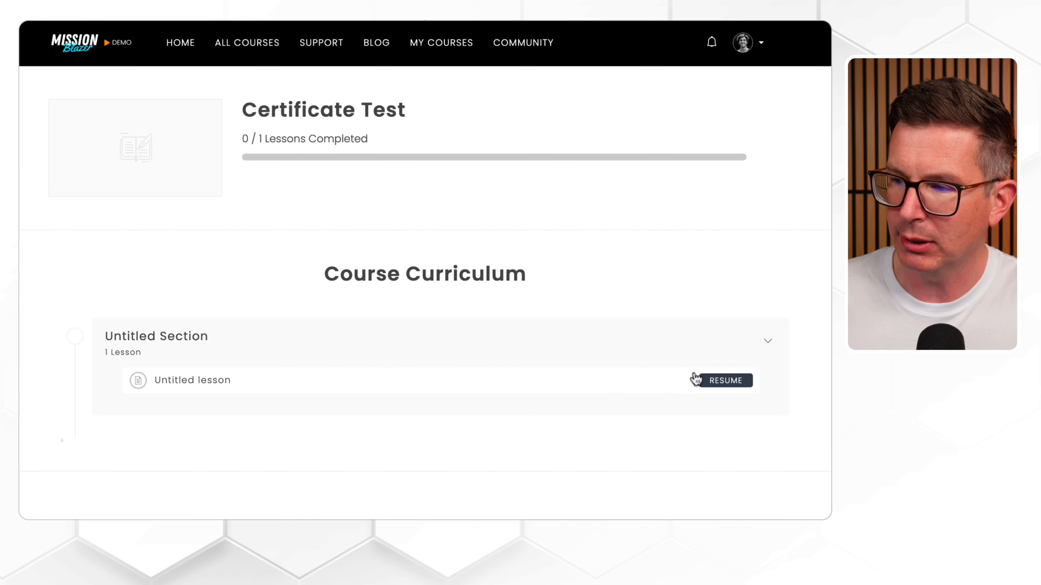
# - In the student view of Certificate Test, resume Untitled lesson and complete it to finish the course
pyautogui.click(723, 383)
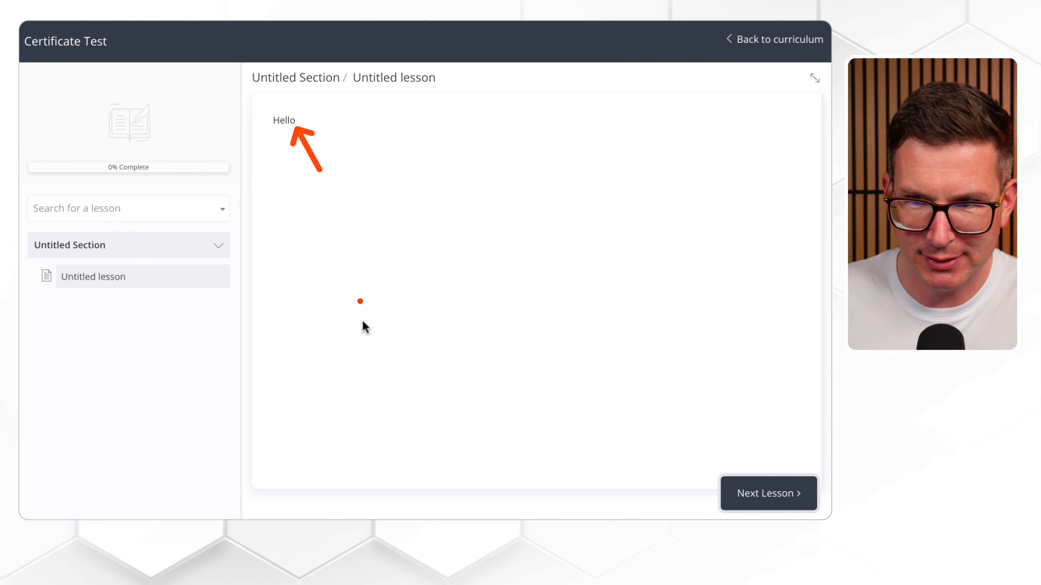
pyautogui.click(768, 494)
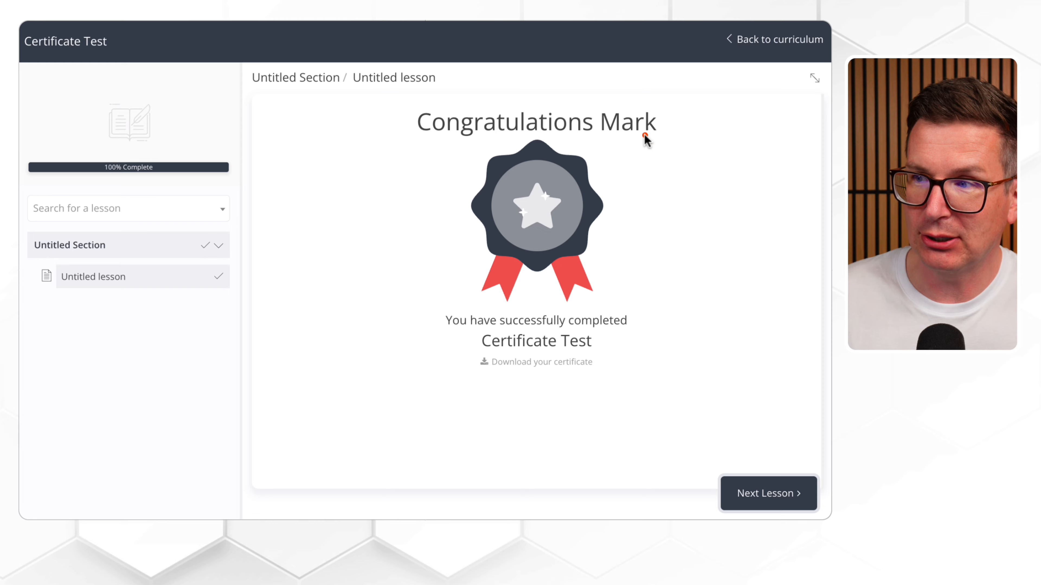
pyautogui.moveTo(644, 136); pyautogui.dragTo(702, 307)
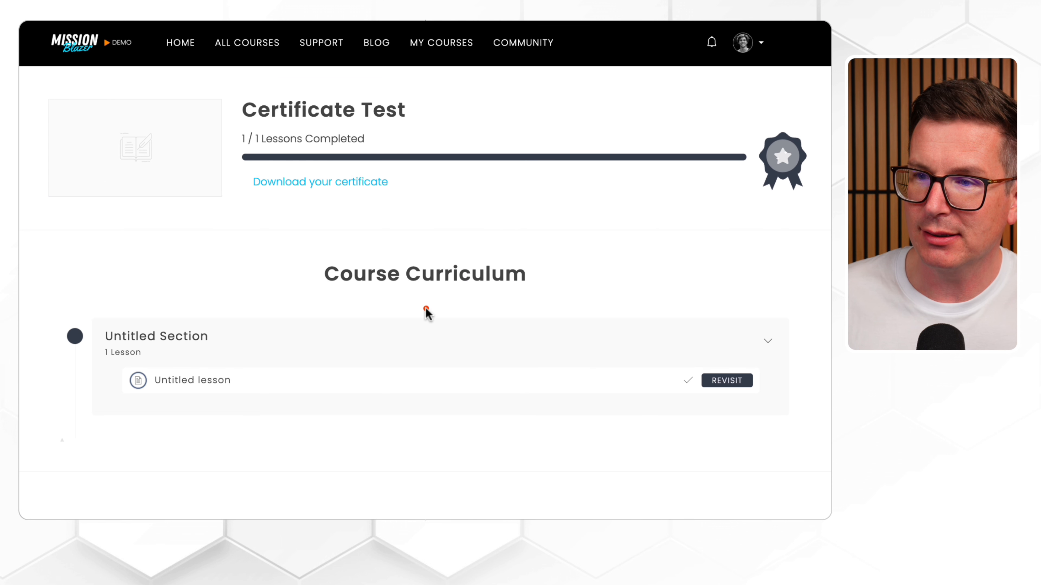
# - Download the certificate earned for Certificate Test and enlarge the opened PDF to inspect its layout
pyautogui.moveTo(345, 196); pyautogui.dragTo(345, 292)
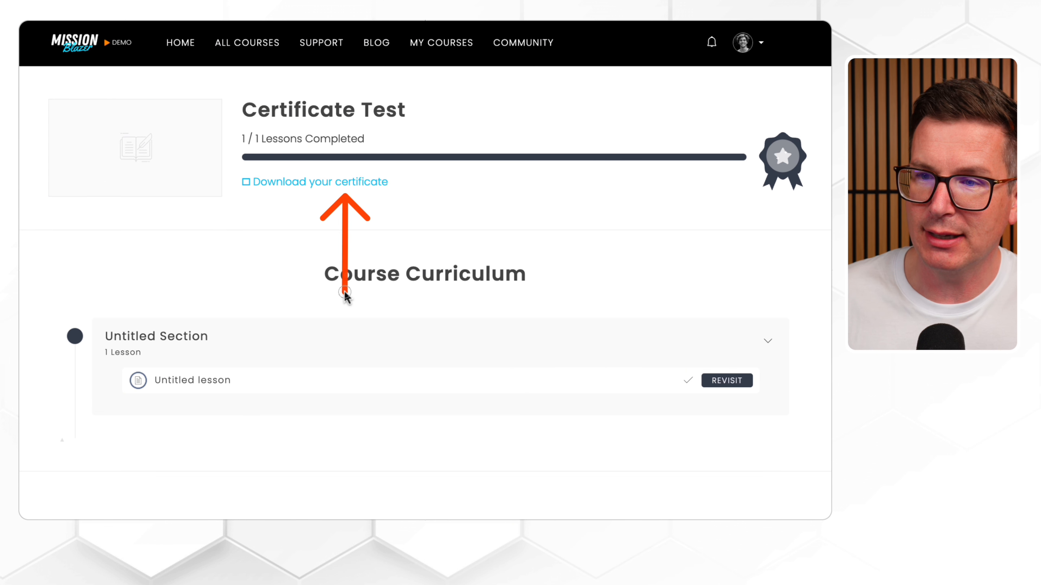
pyautogui.click(335, 183)
pyautogui.click(554, 318)
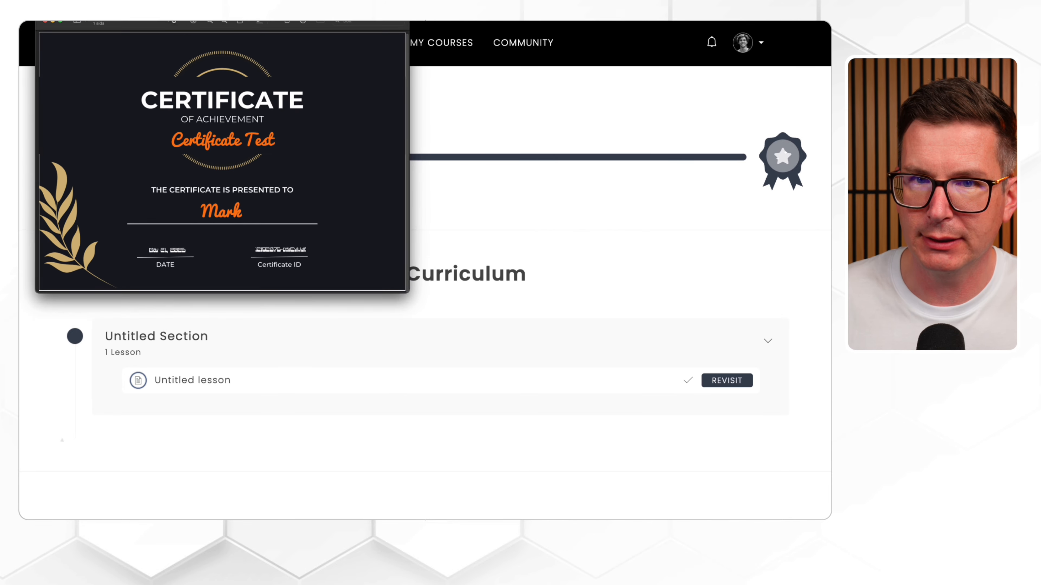
pyautogui.moveTo(387, 282); pyautogui.dragTo(621, 446)
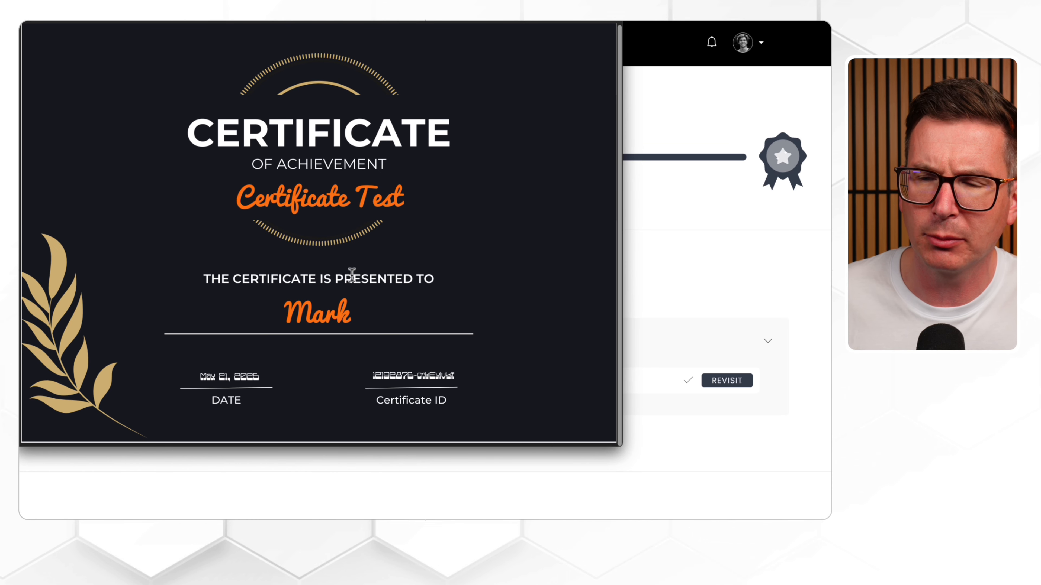
pyautogui.moveTo(304, 22); pyautogui.dragTo(288, 25)
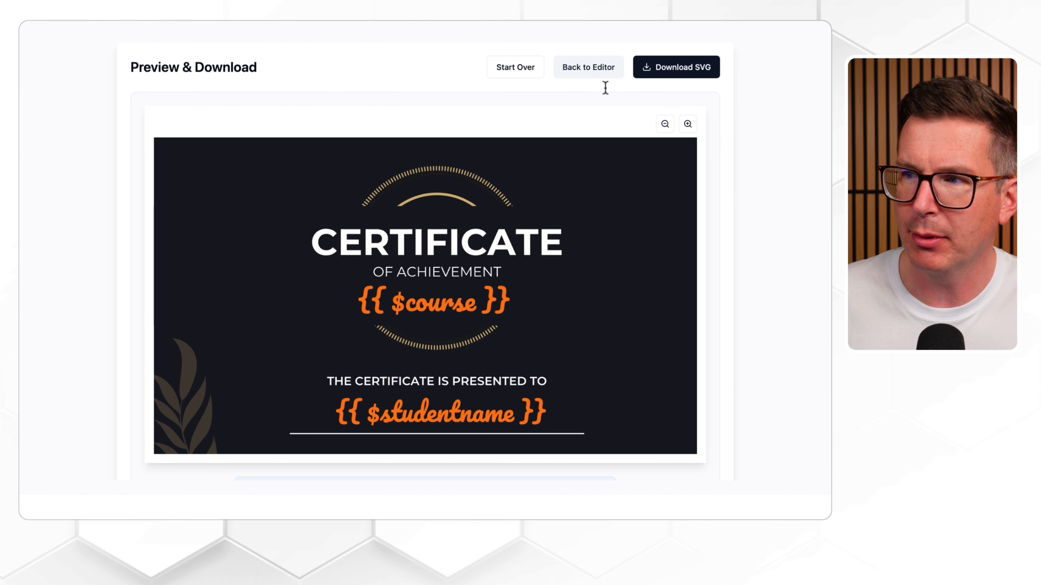
# - Back in the merge tag editor, shift the {{ $course }} tag to X position 376 and download the updated SVG template
pyautogui.click(604, 69)
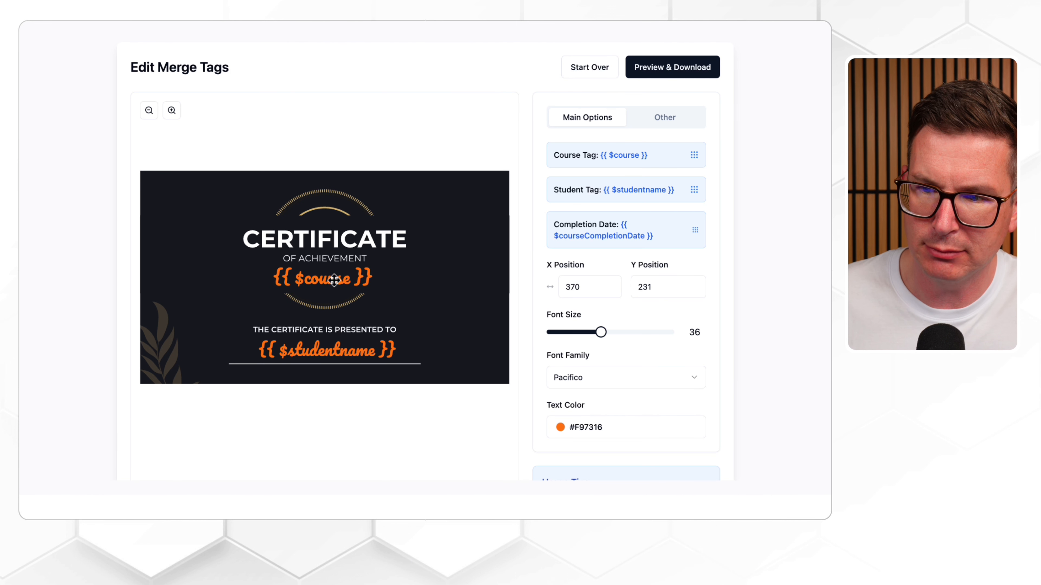
pyautogui.moveTo(333, 280); pyautogui.dragTo(336, 280)
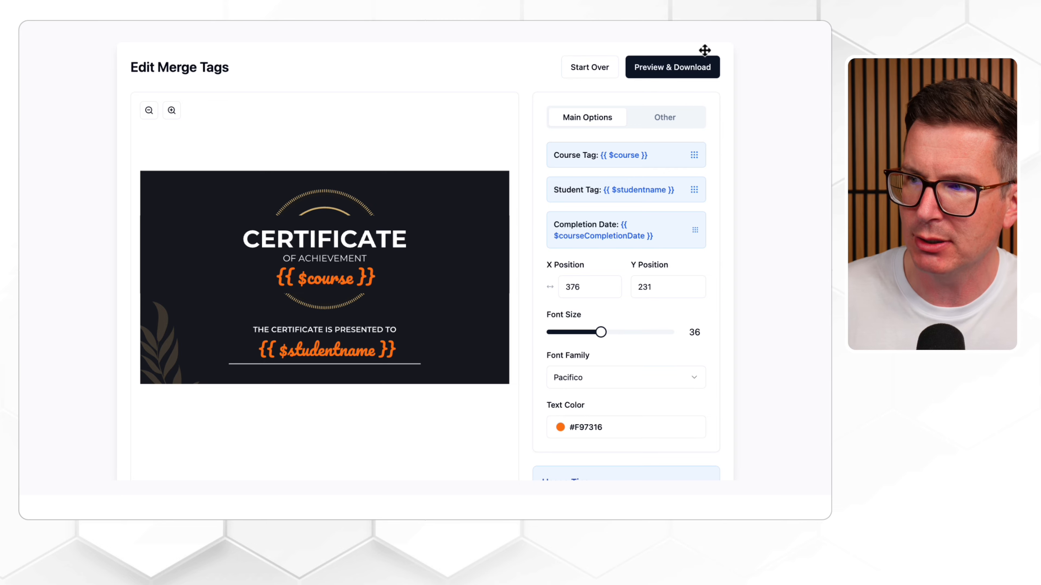
pyautogui.click(703, 68)
pyautogui.click(676, 72)
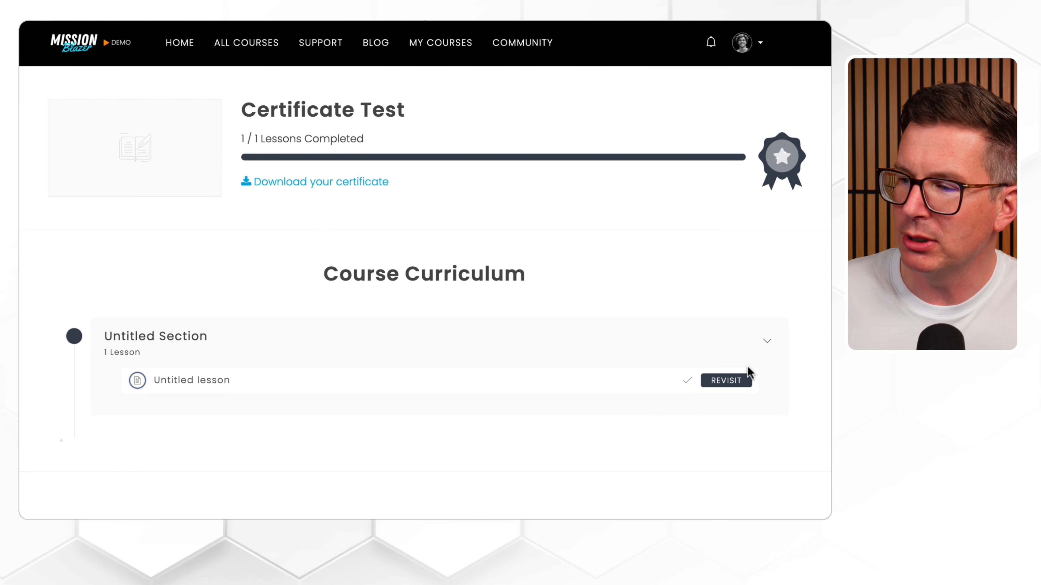
# - Revisit Untitled lesson in the student view of Certificate Test and mark it as not completed
pyautogui.click(728, 384)
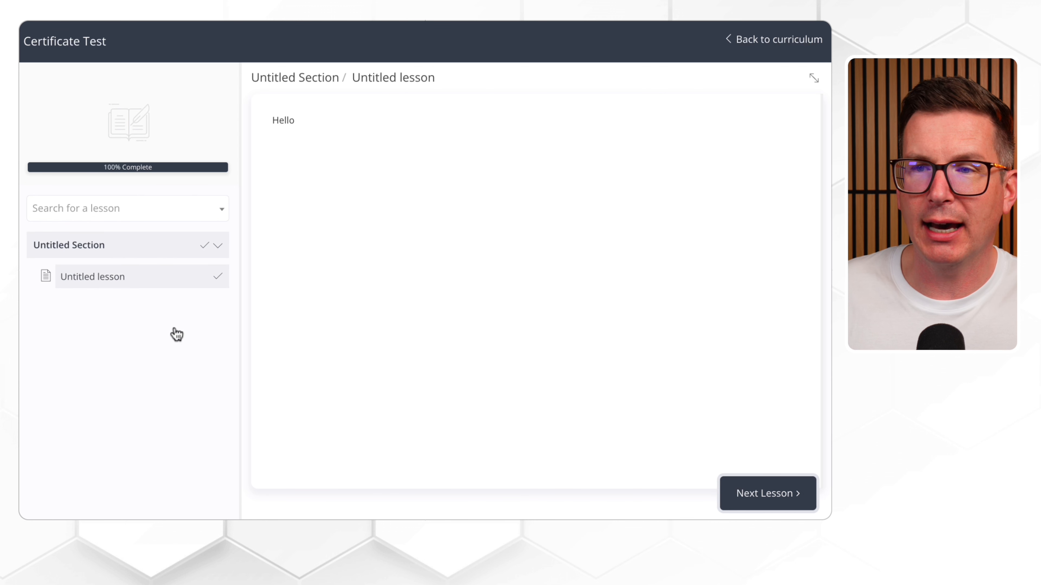
pyautogui.moveTo(215, 287); pyautogui.dragTo(161, 412)
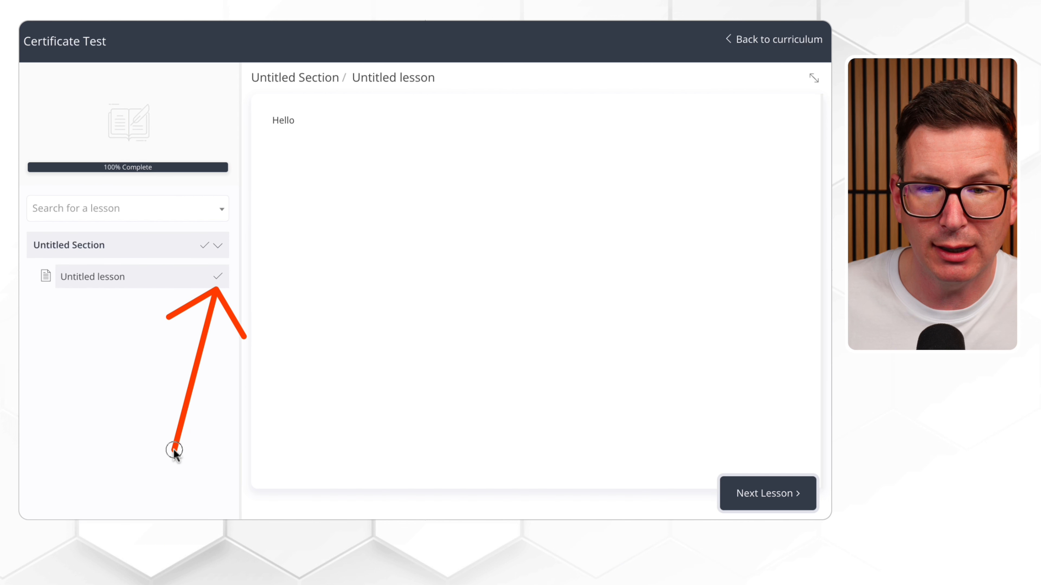
pyautogui.click(218, 277)
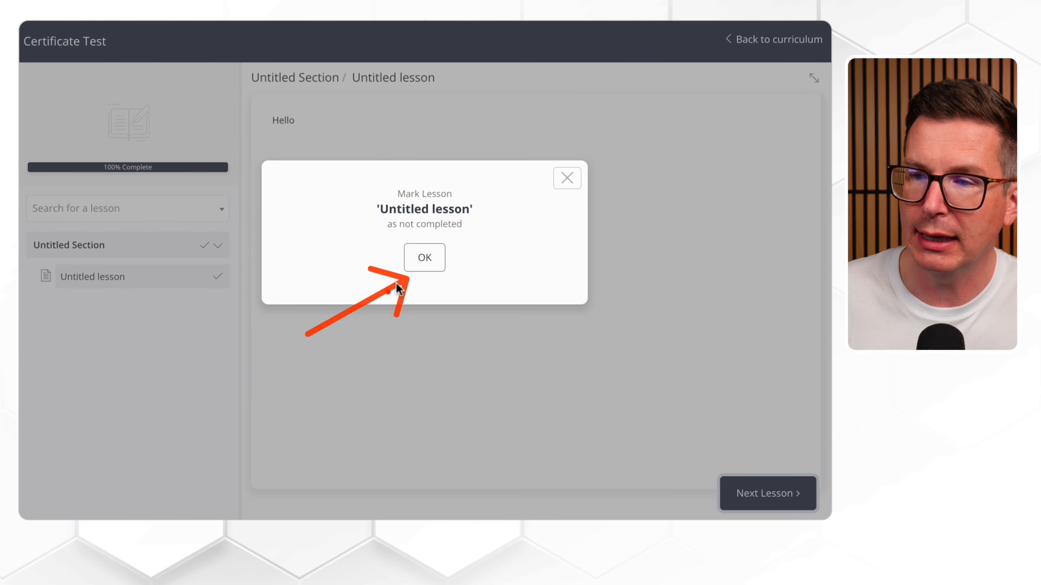
pyautogui.click(425, 256)
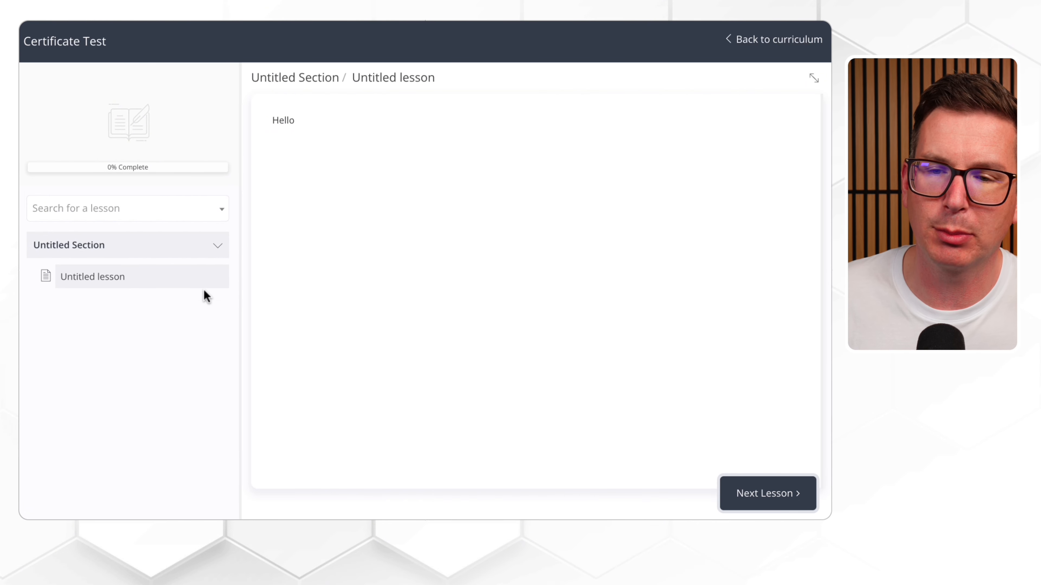
# - Complete Untitled lesson again and save the newly issued certificate as certificate (3) in the DEMO folder
pyautogui.click(195, 287)
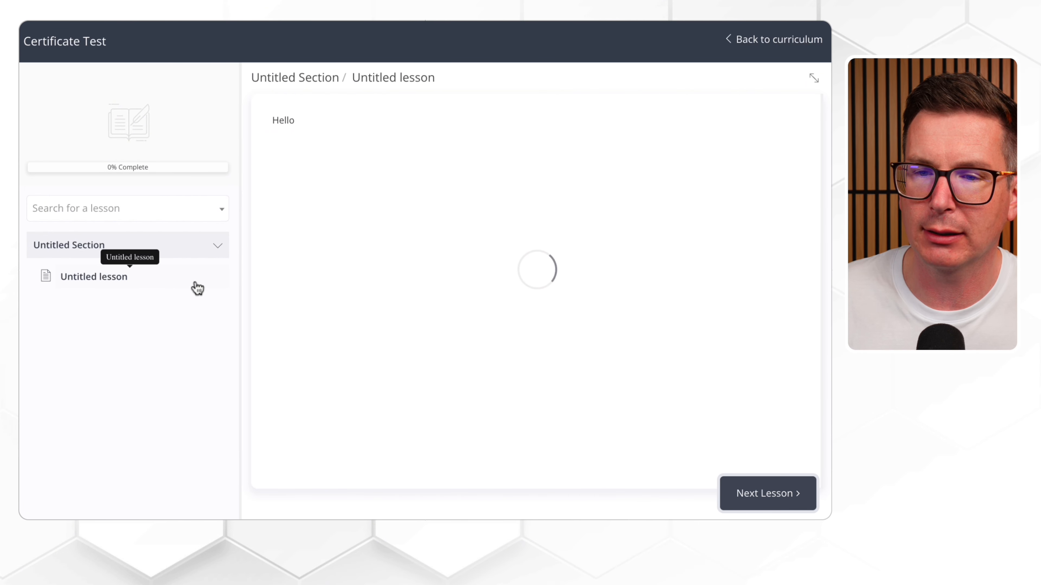
pyautogui.click(766, 494)
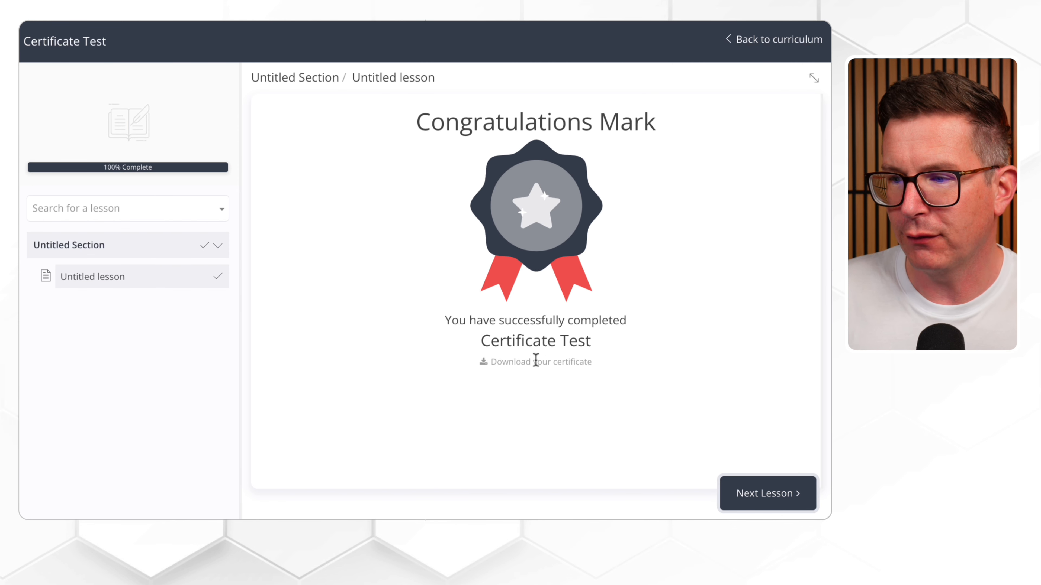
pyautogui.click(547, 363)
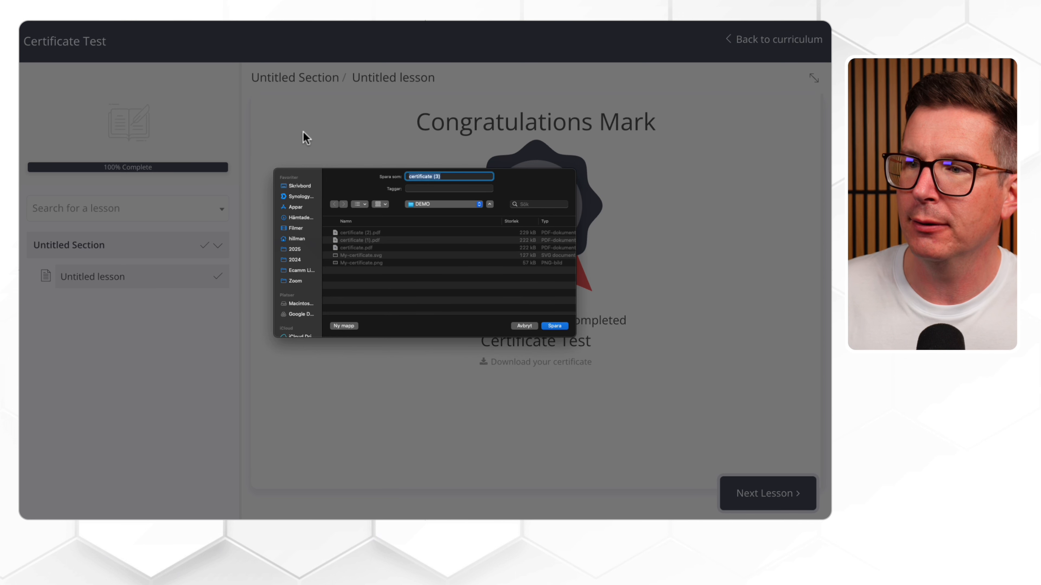
pyautogui.click(554, 327)
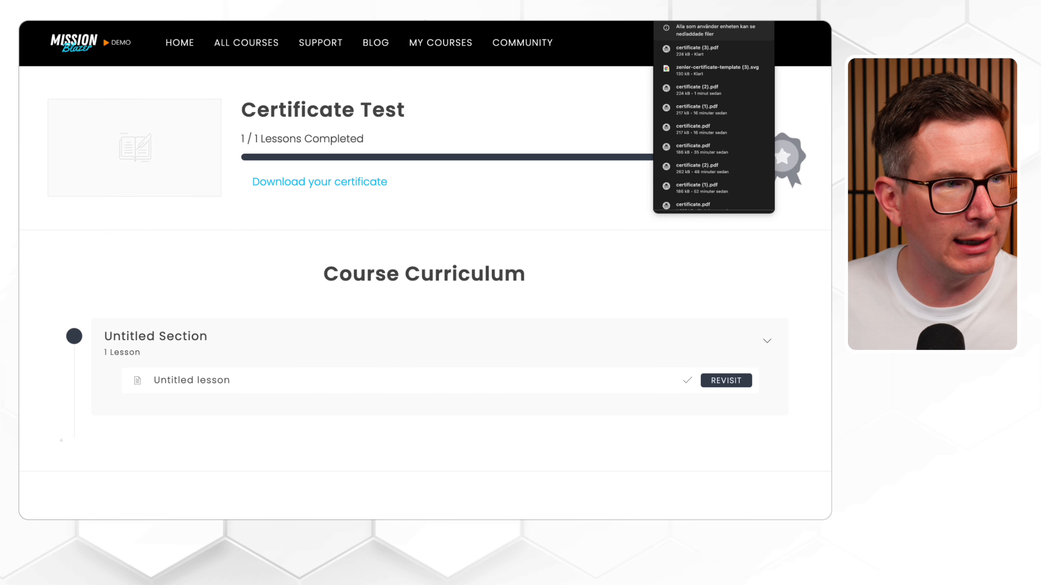
pyautogui.click(605, 169)
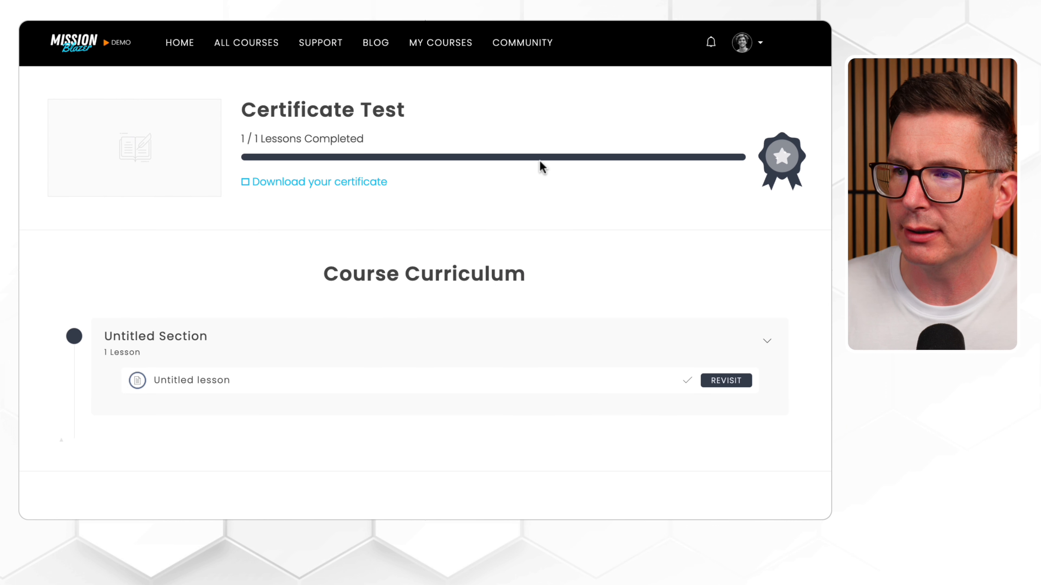